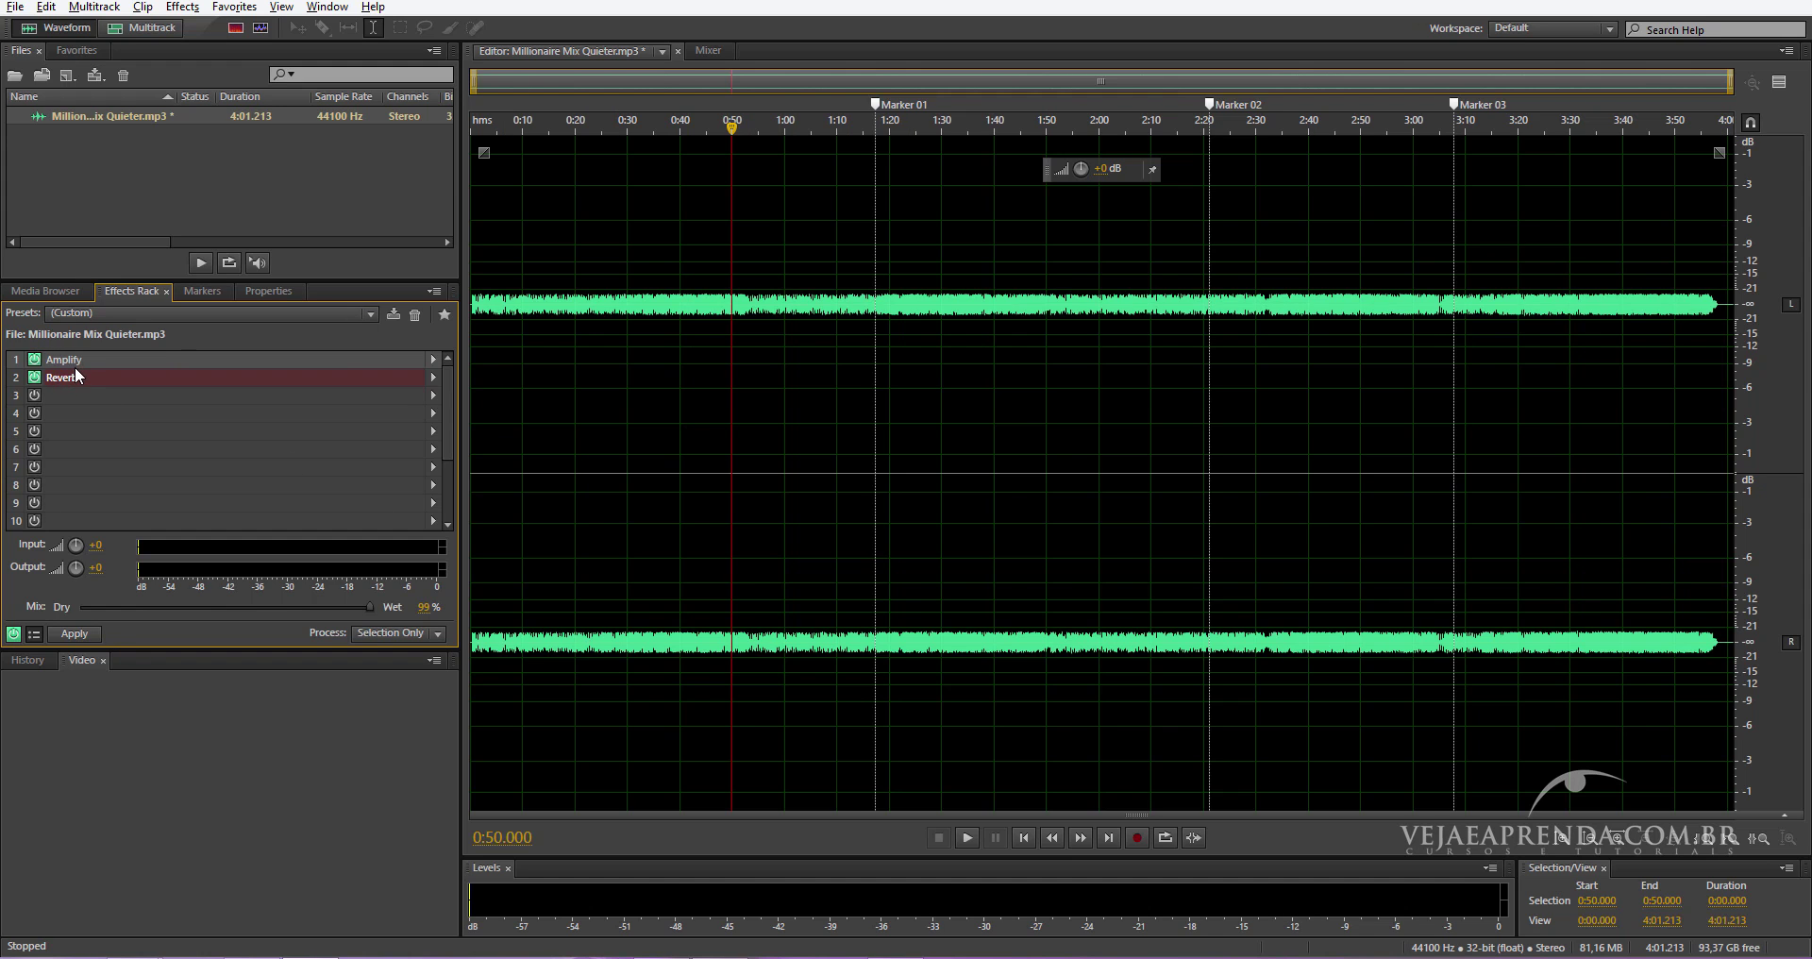
drag(694, 425, 1160, 425)
click(1214, 425)
click(1053, 424)
click(1518, 424)
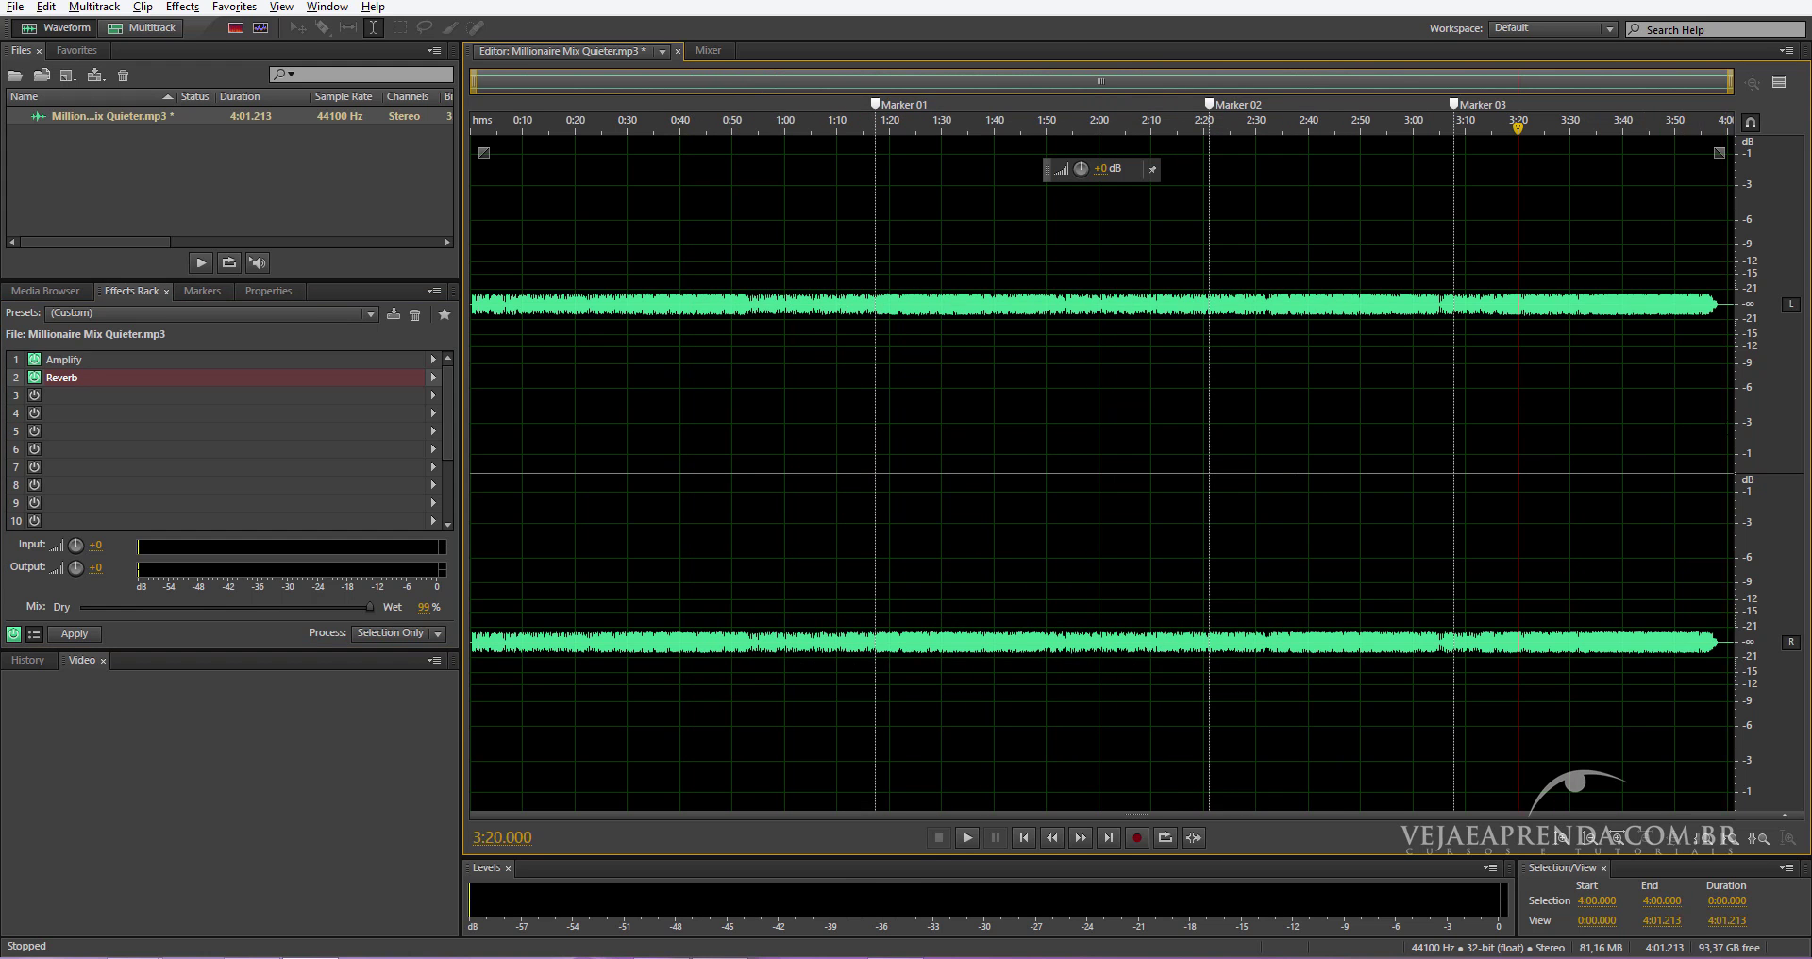
drag(1726, 406, 467, 406)
click(828, 410)
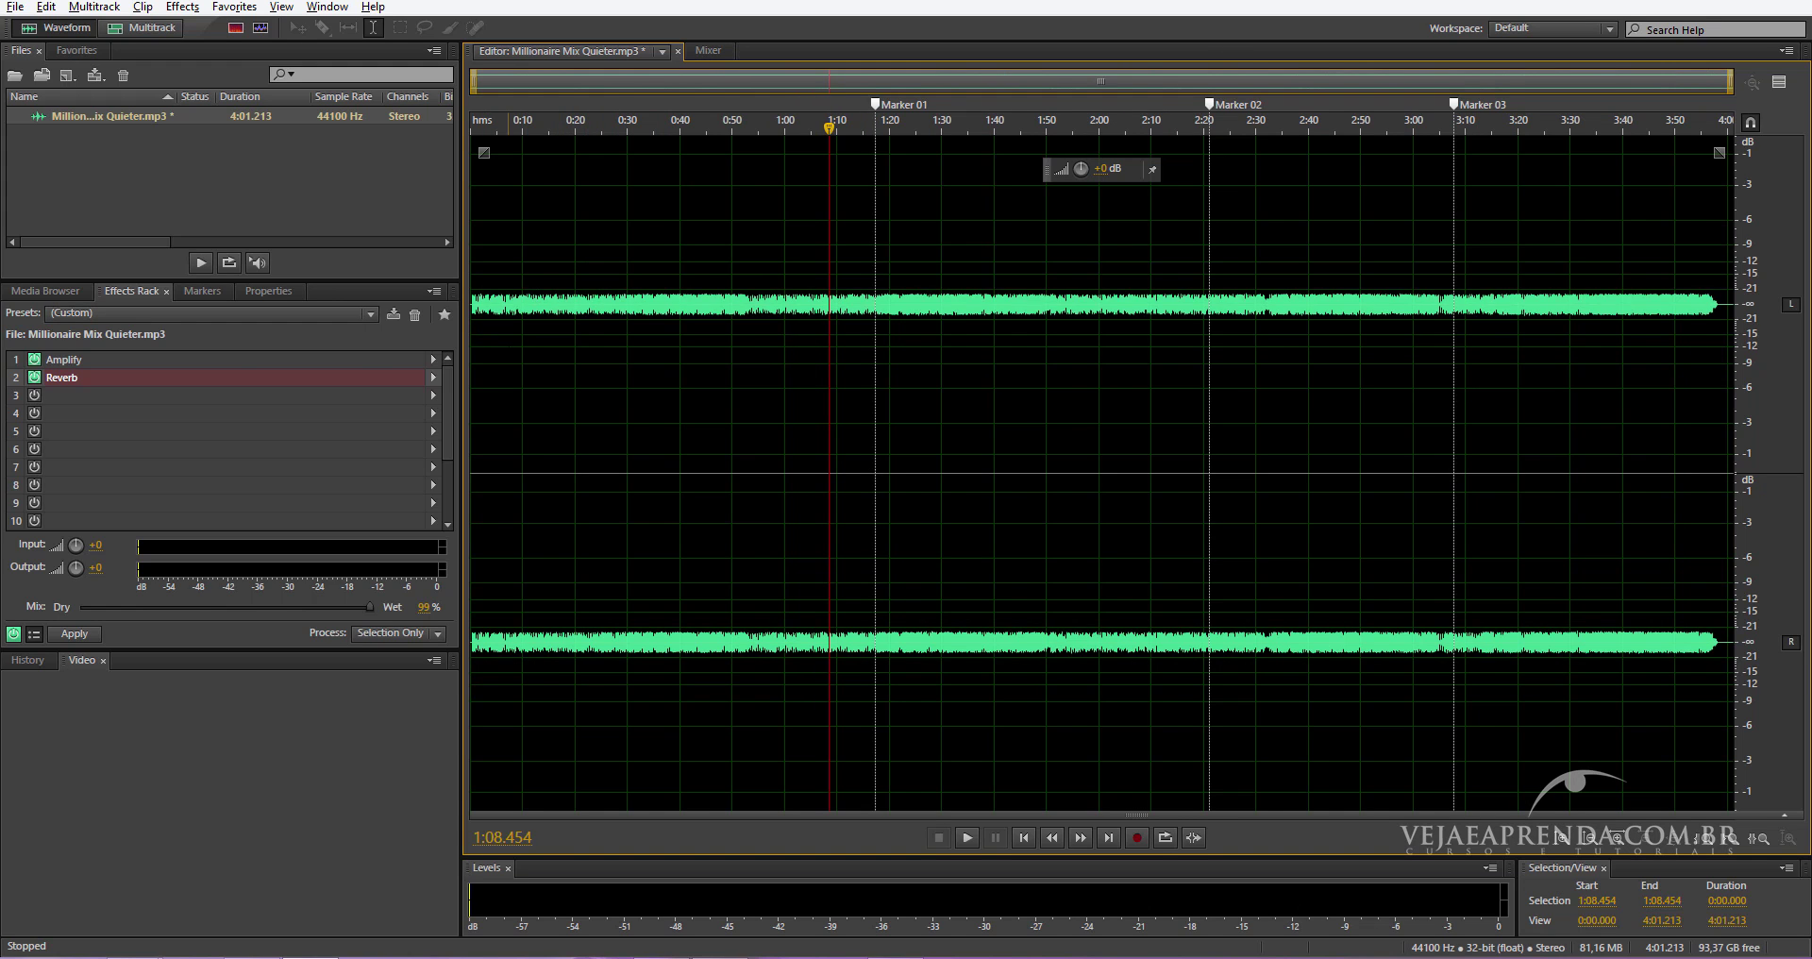
click(522, 410)
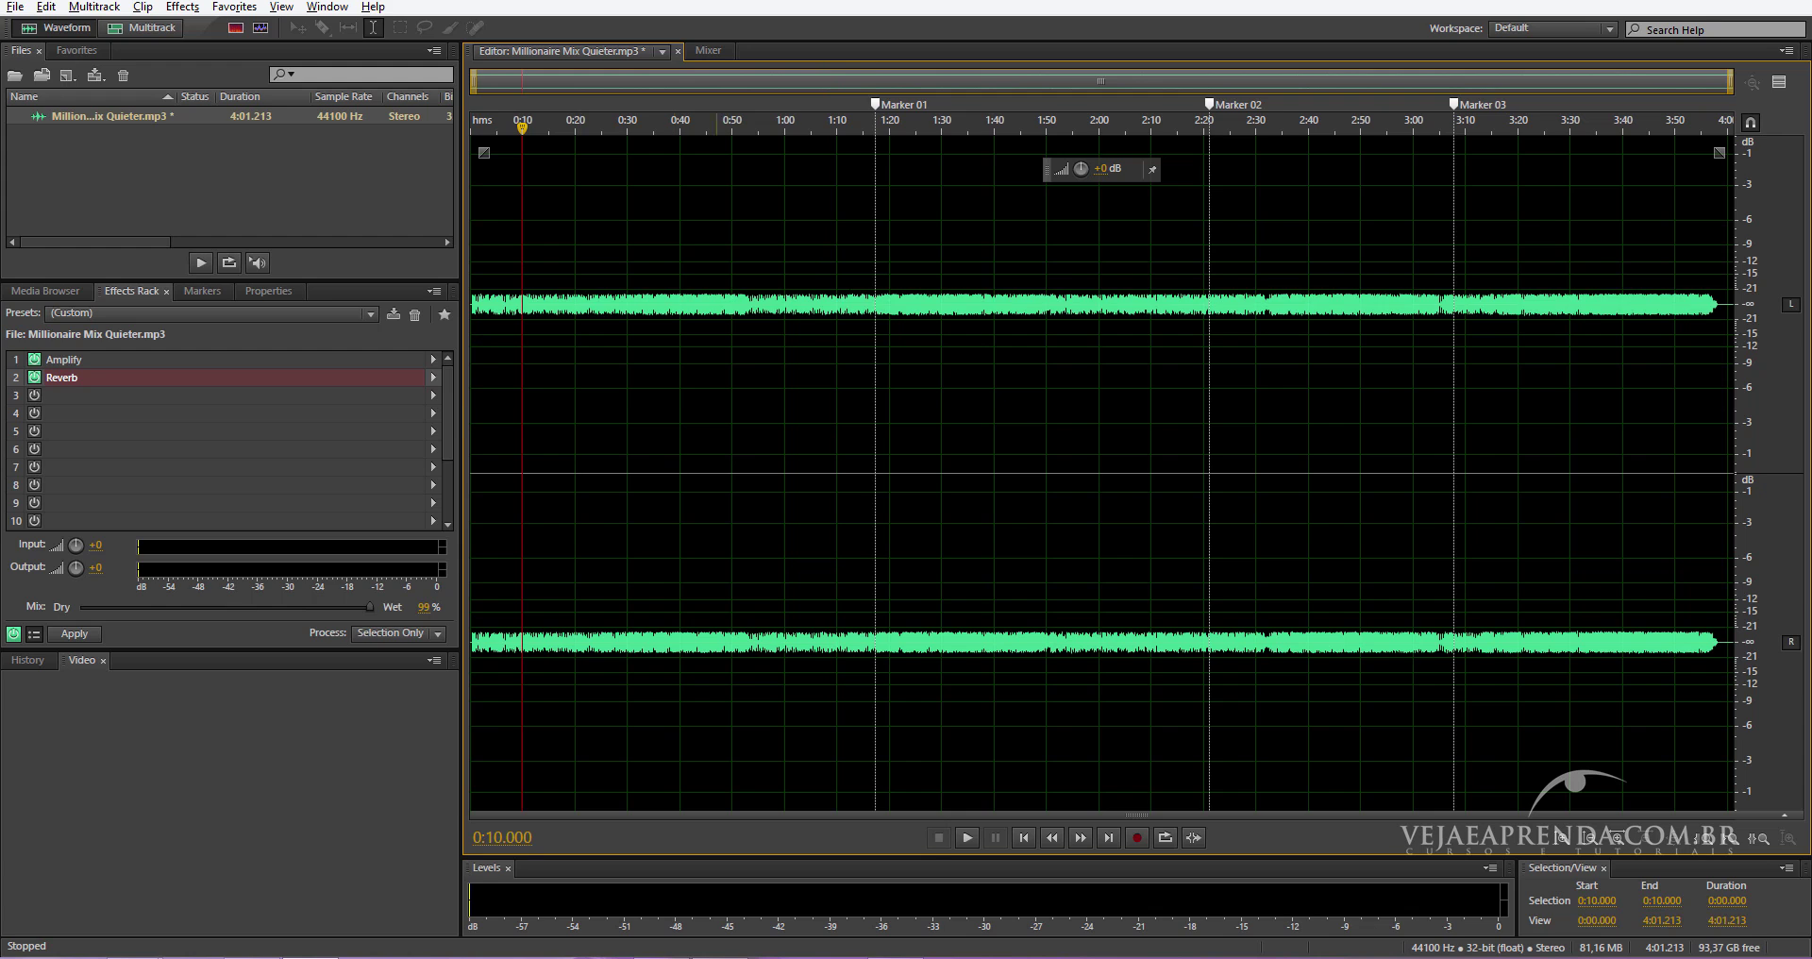
click(874, 410)
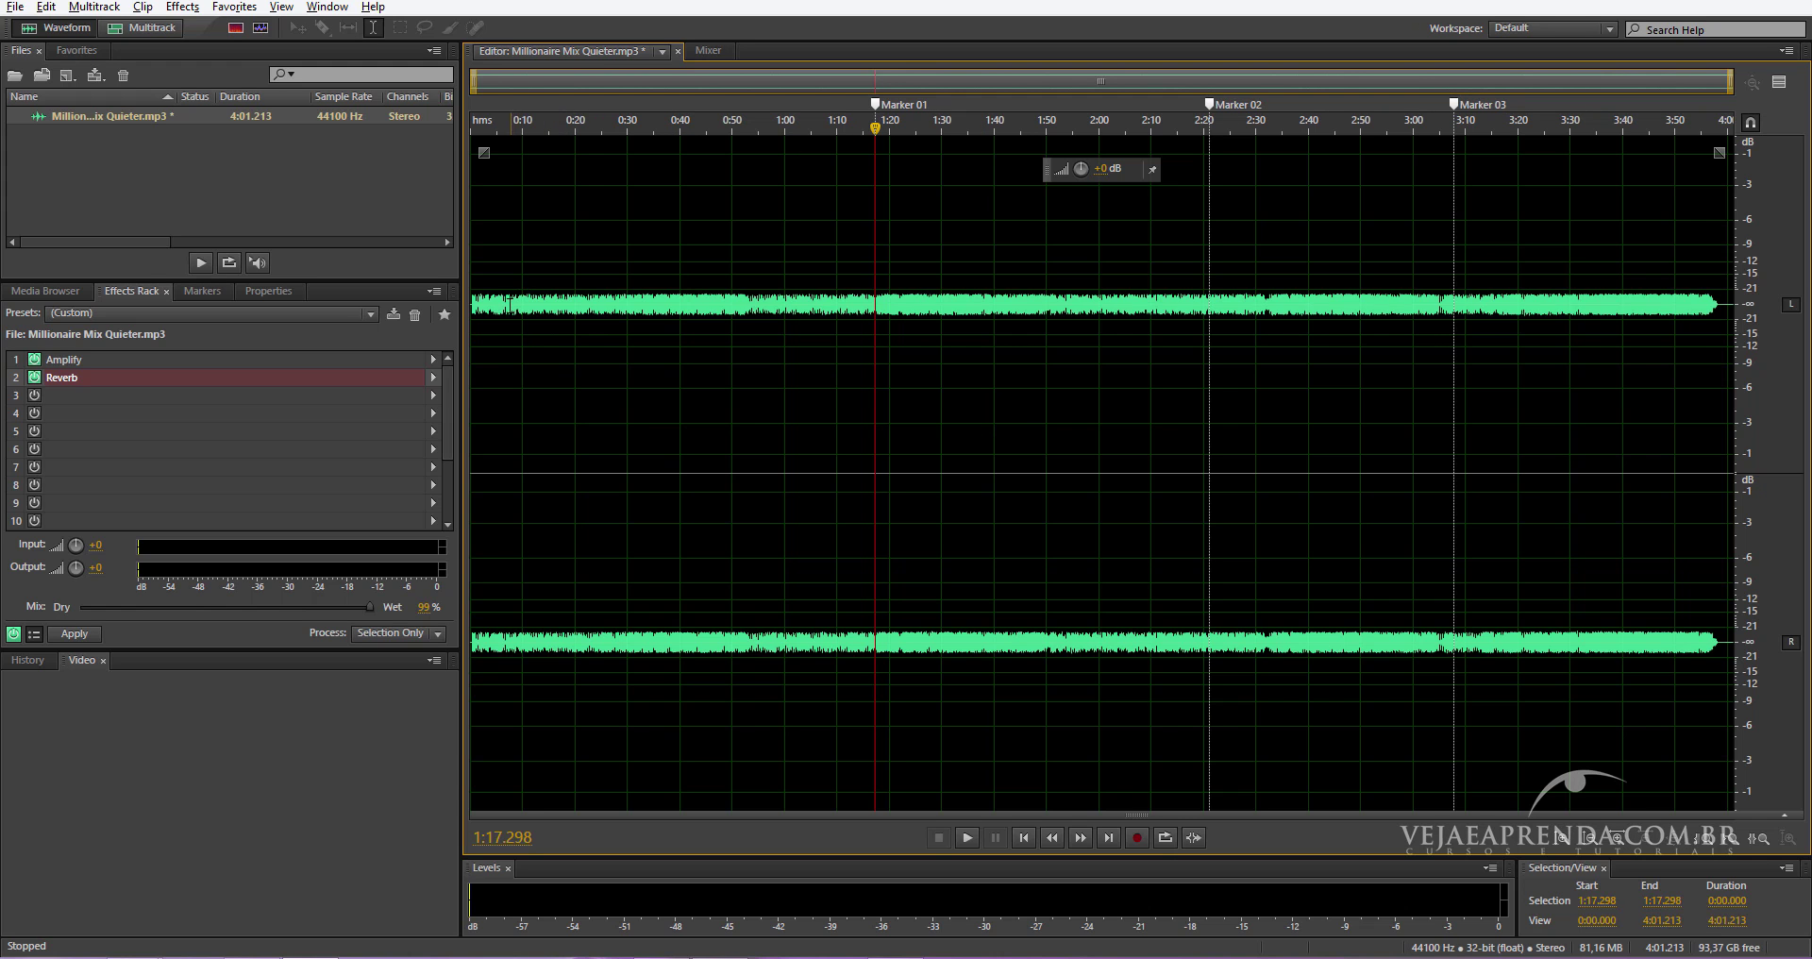
drag(472, 330, 1718, 329)
click(867, 366)
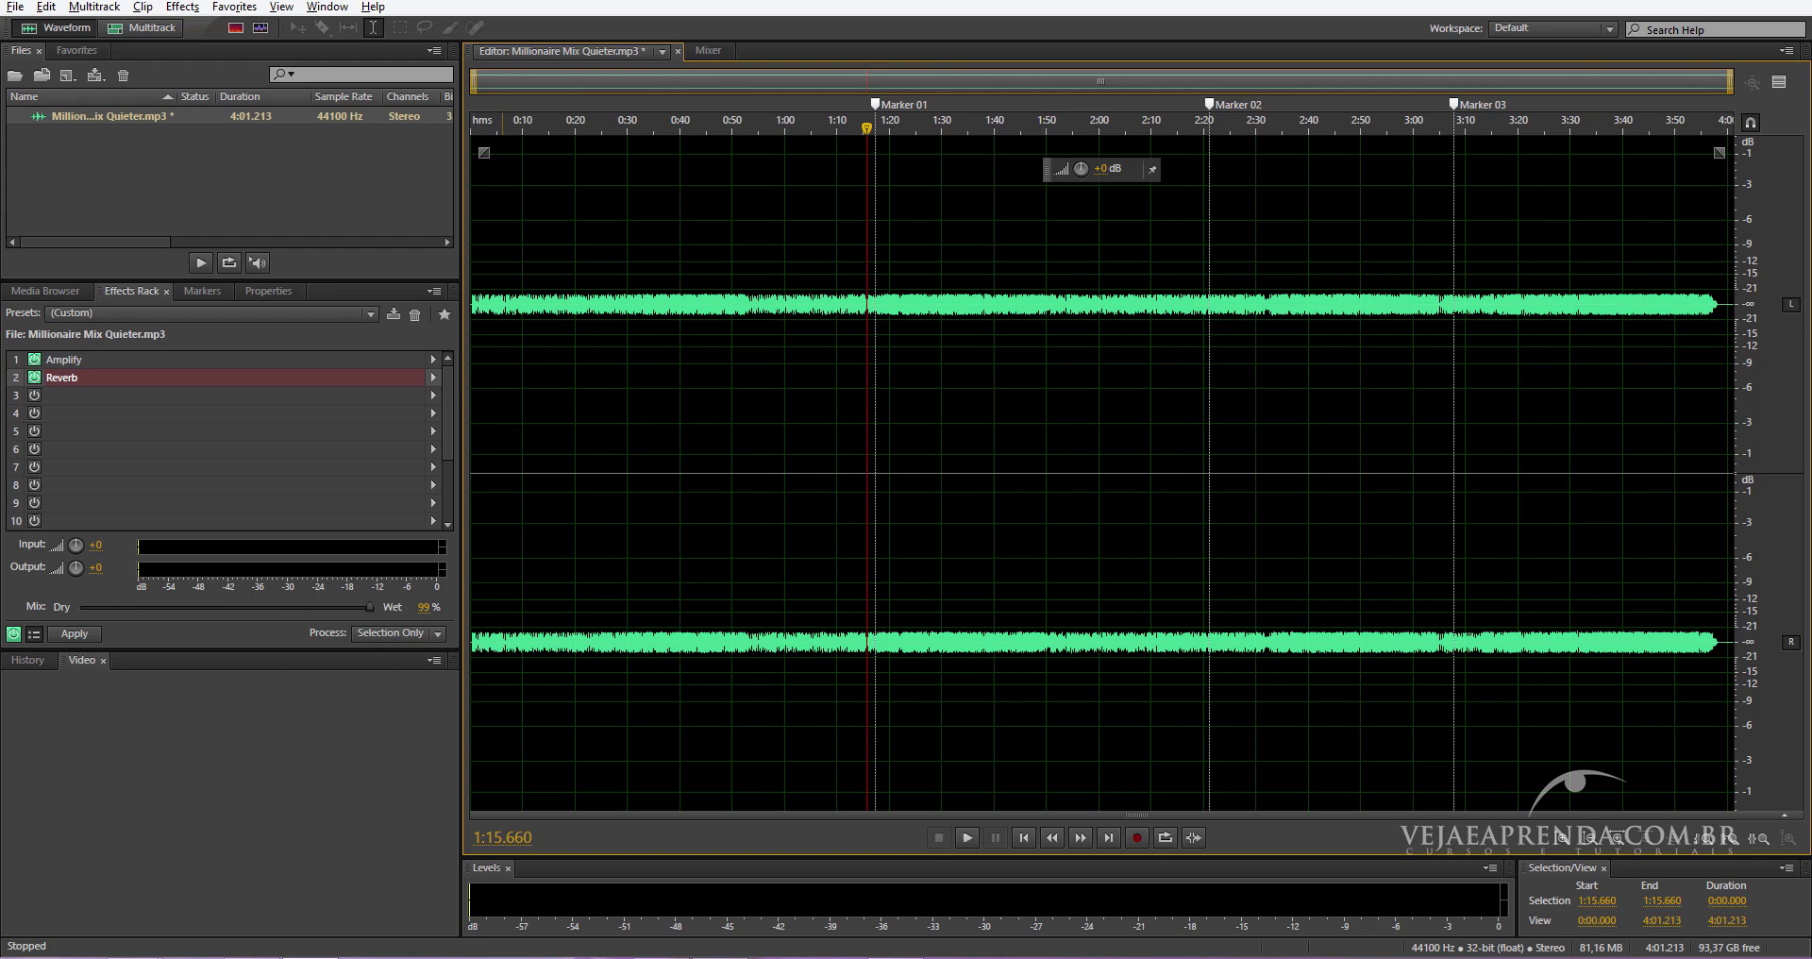
Show the Preview Editor for the Effects Rack so the processed waveform can be compared with the original.
click(1780, 82)
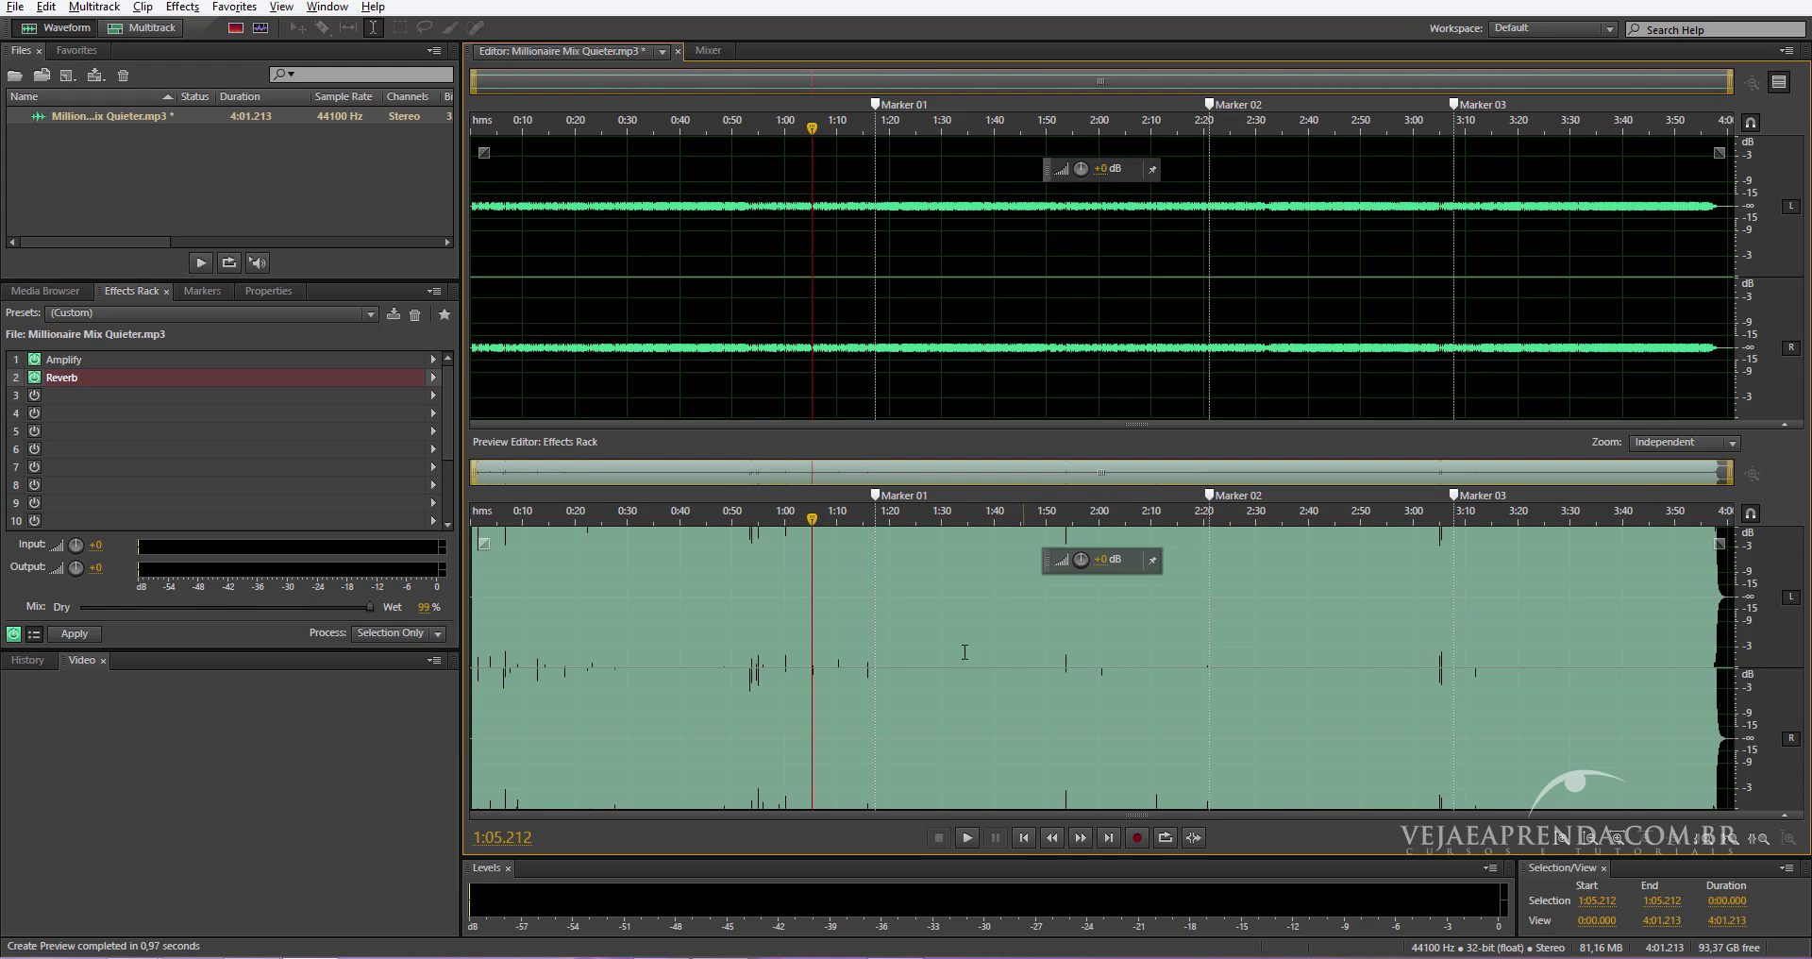
click(876, 655)
drag(879, 422, 874, 231)
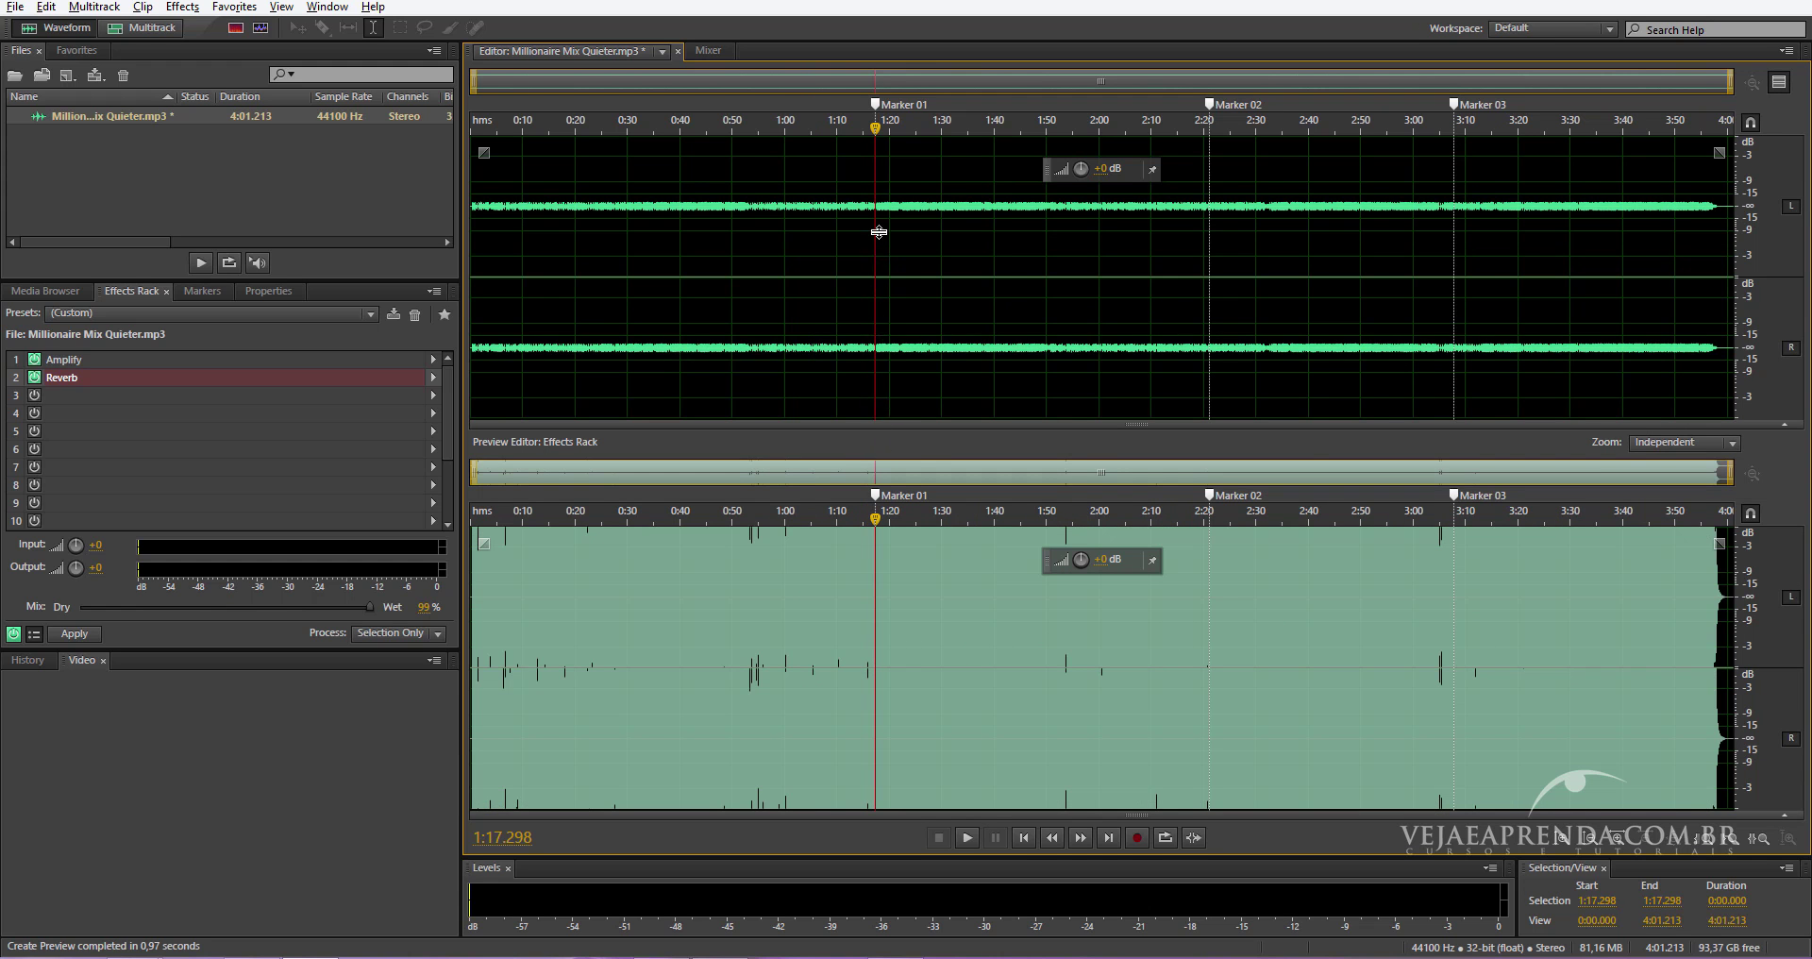
drag(890, 386, 887, 457)
click(1661, 680)
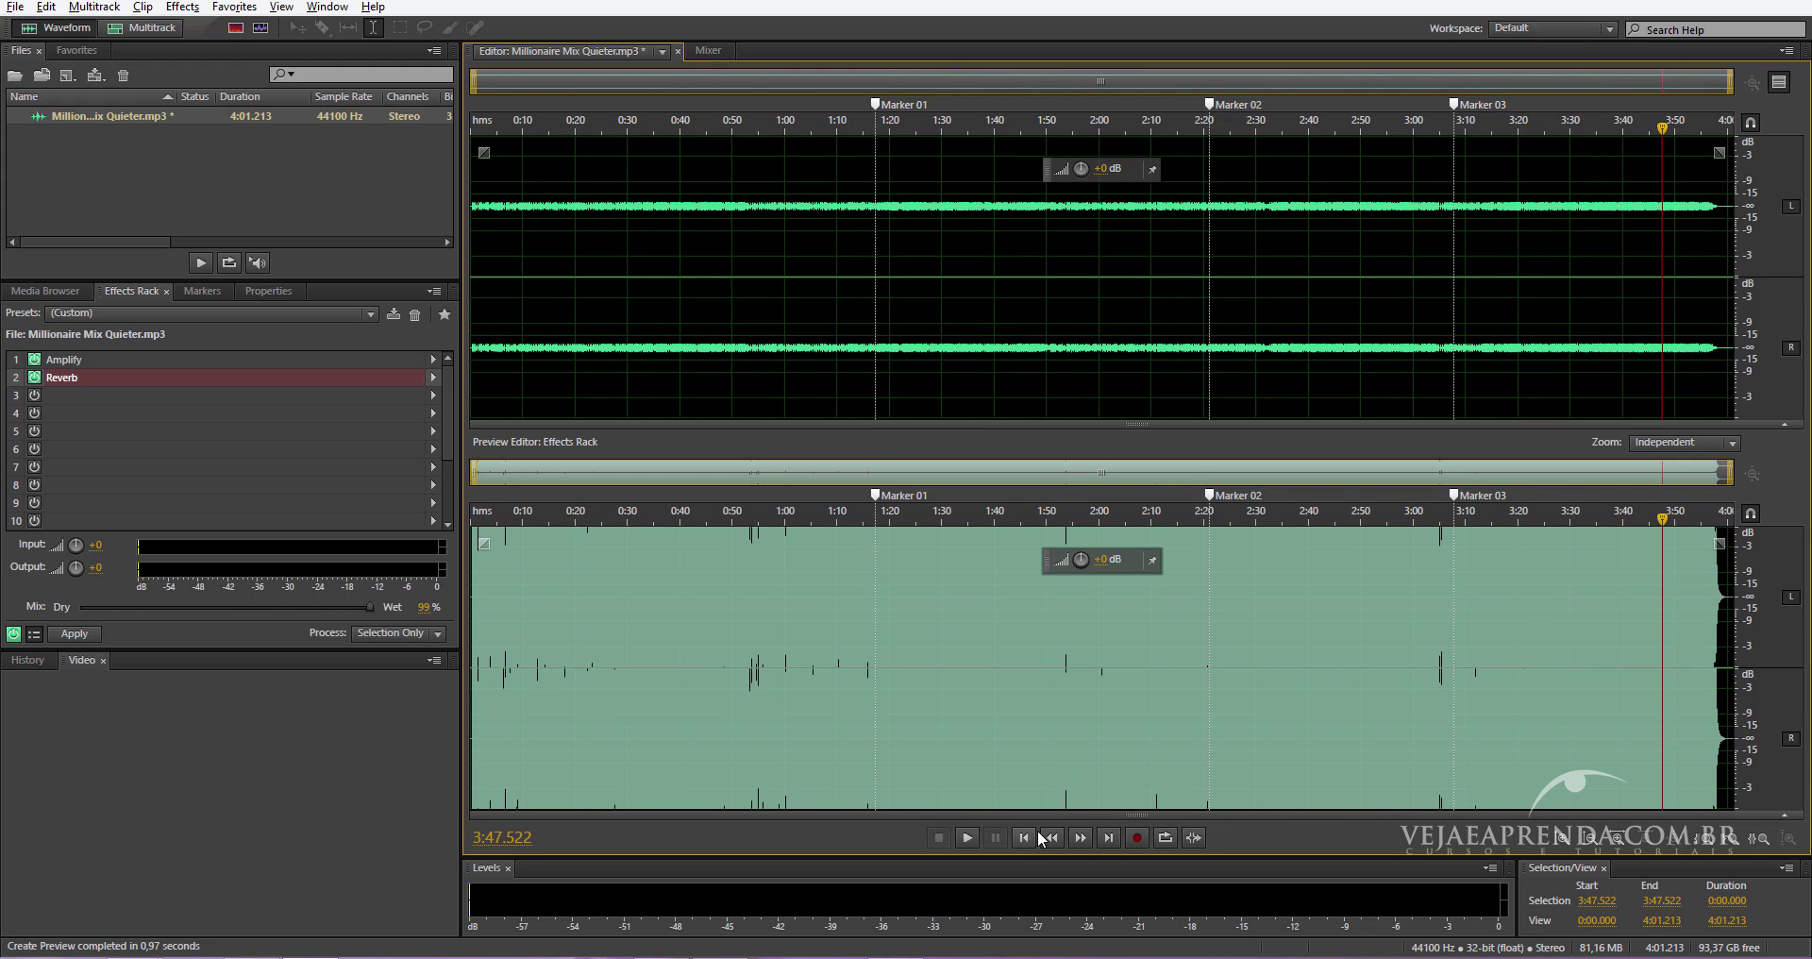
Play the track from about 2:35 with the current rack effects and stop after a moment.
click(1393, 592)
click(1314, 618)
click(1288, 576)
key(space)
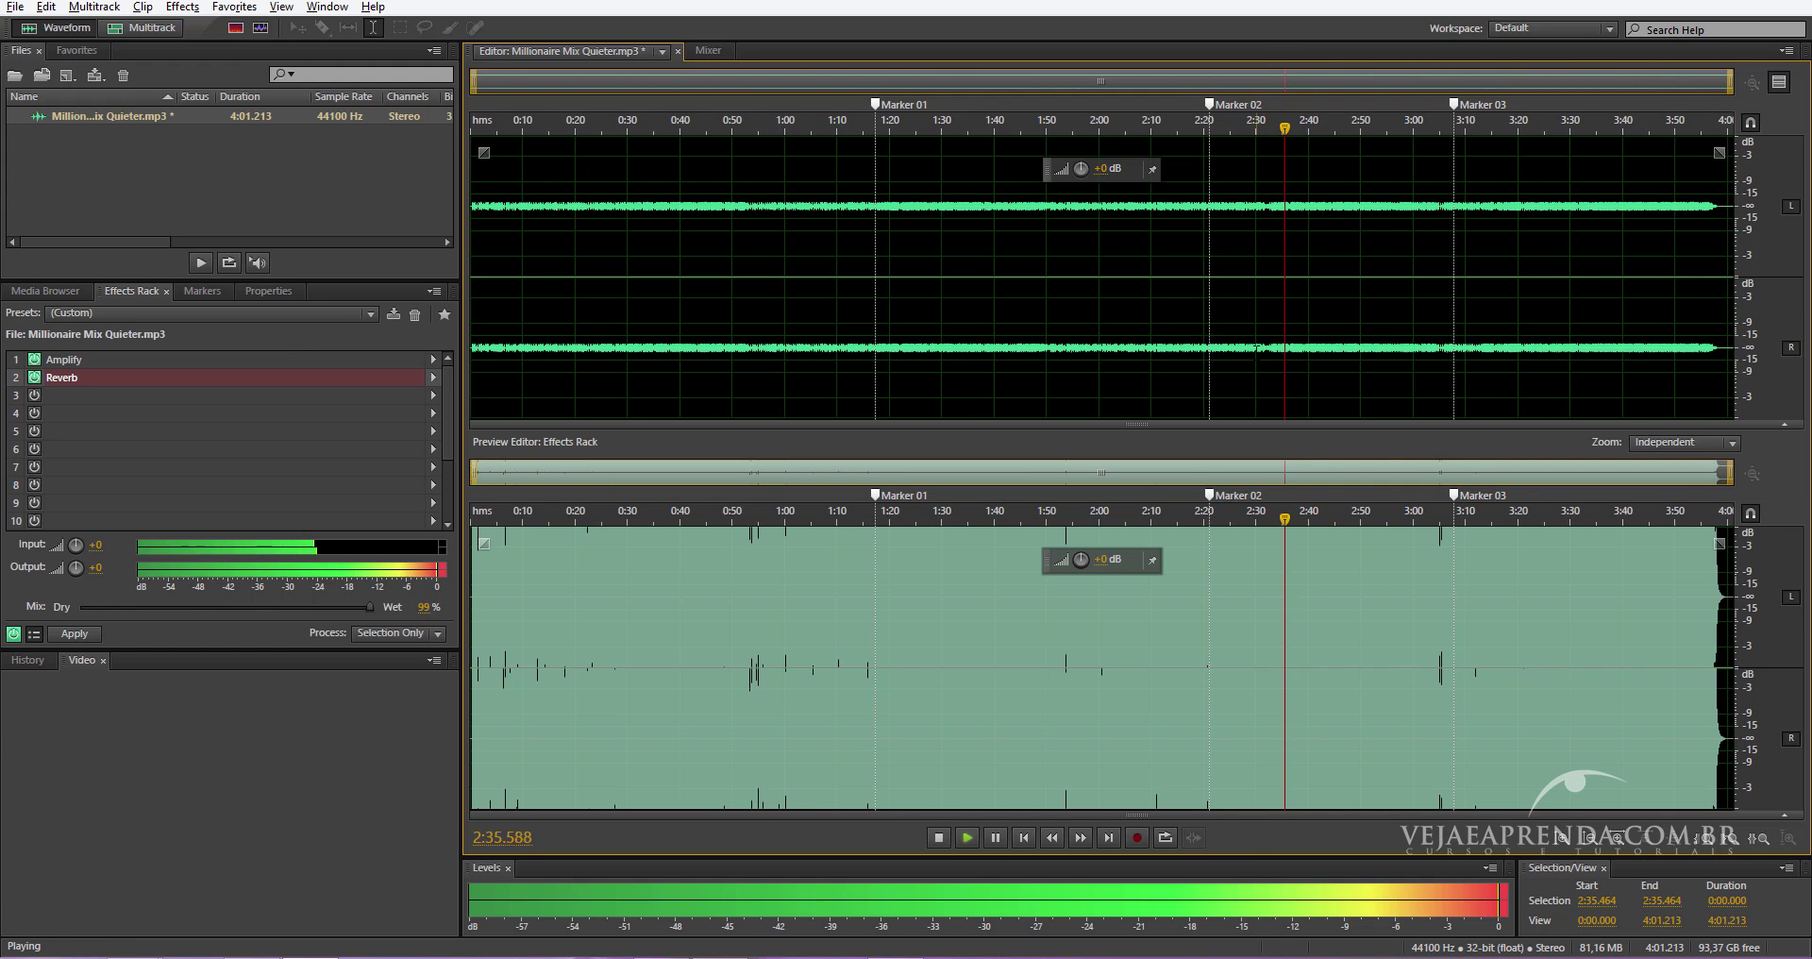
key(space)
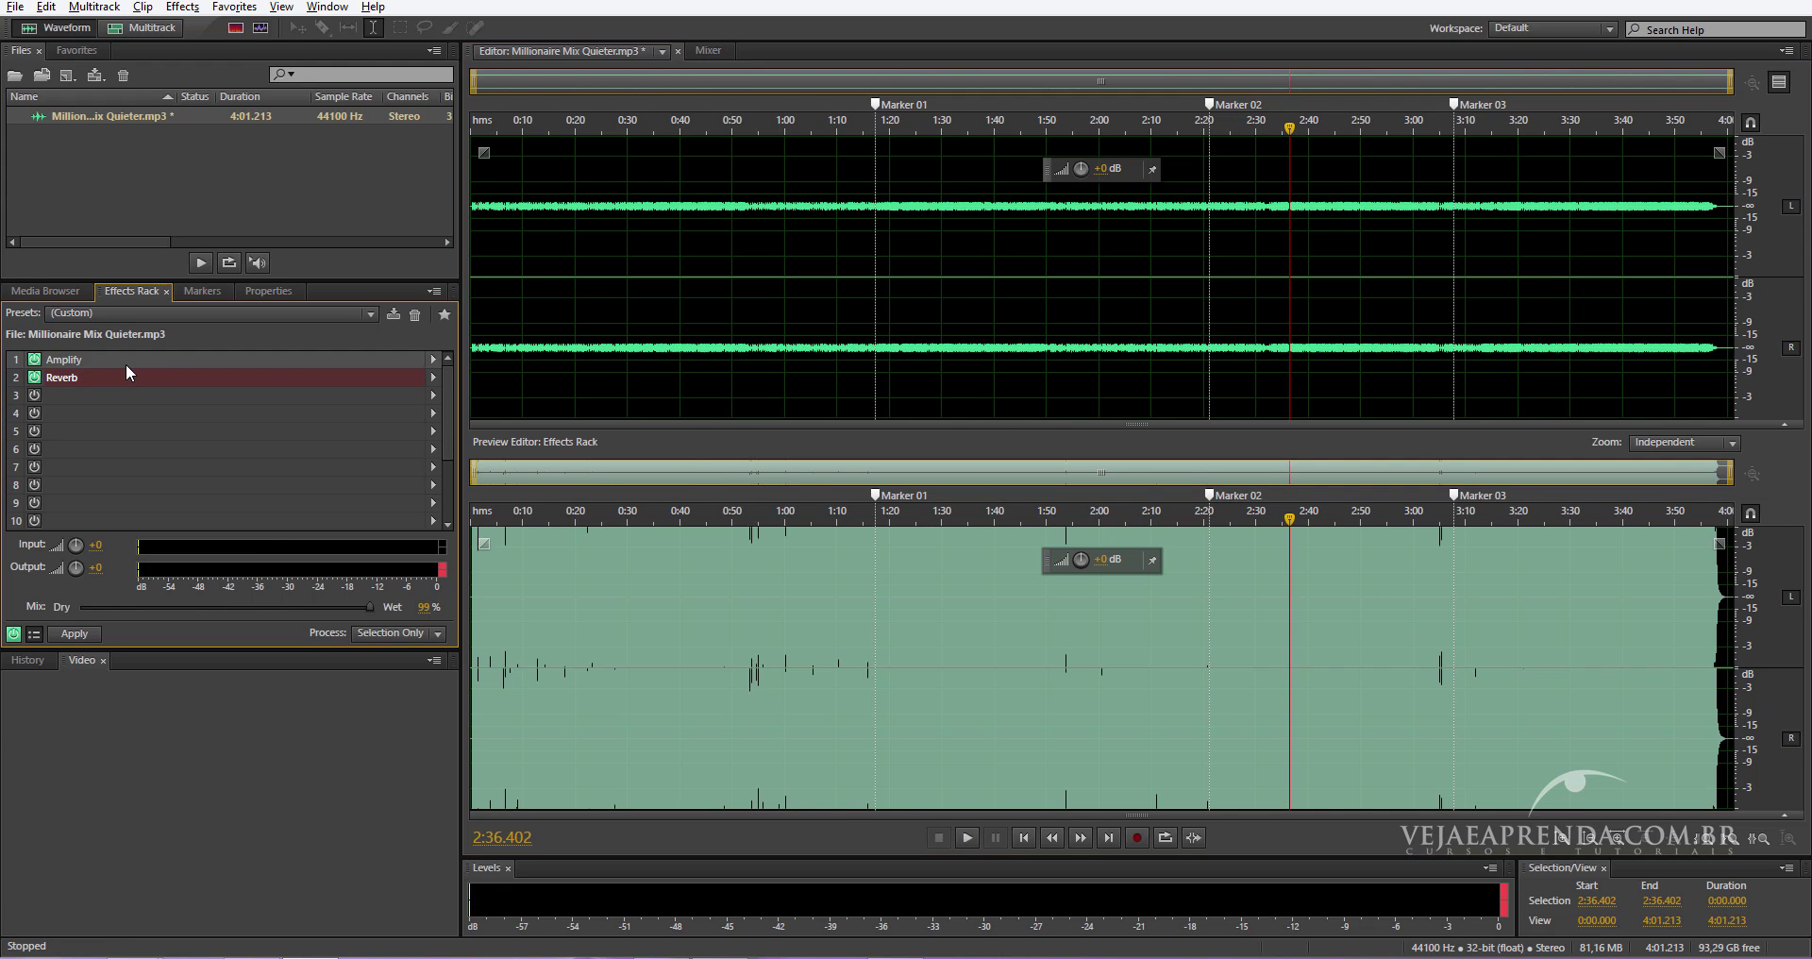
Lower the rack's linked Amplify gain to 1.22 dB and briefly play the track from about 1:26.
double_click(126, 362)
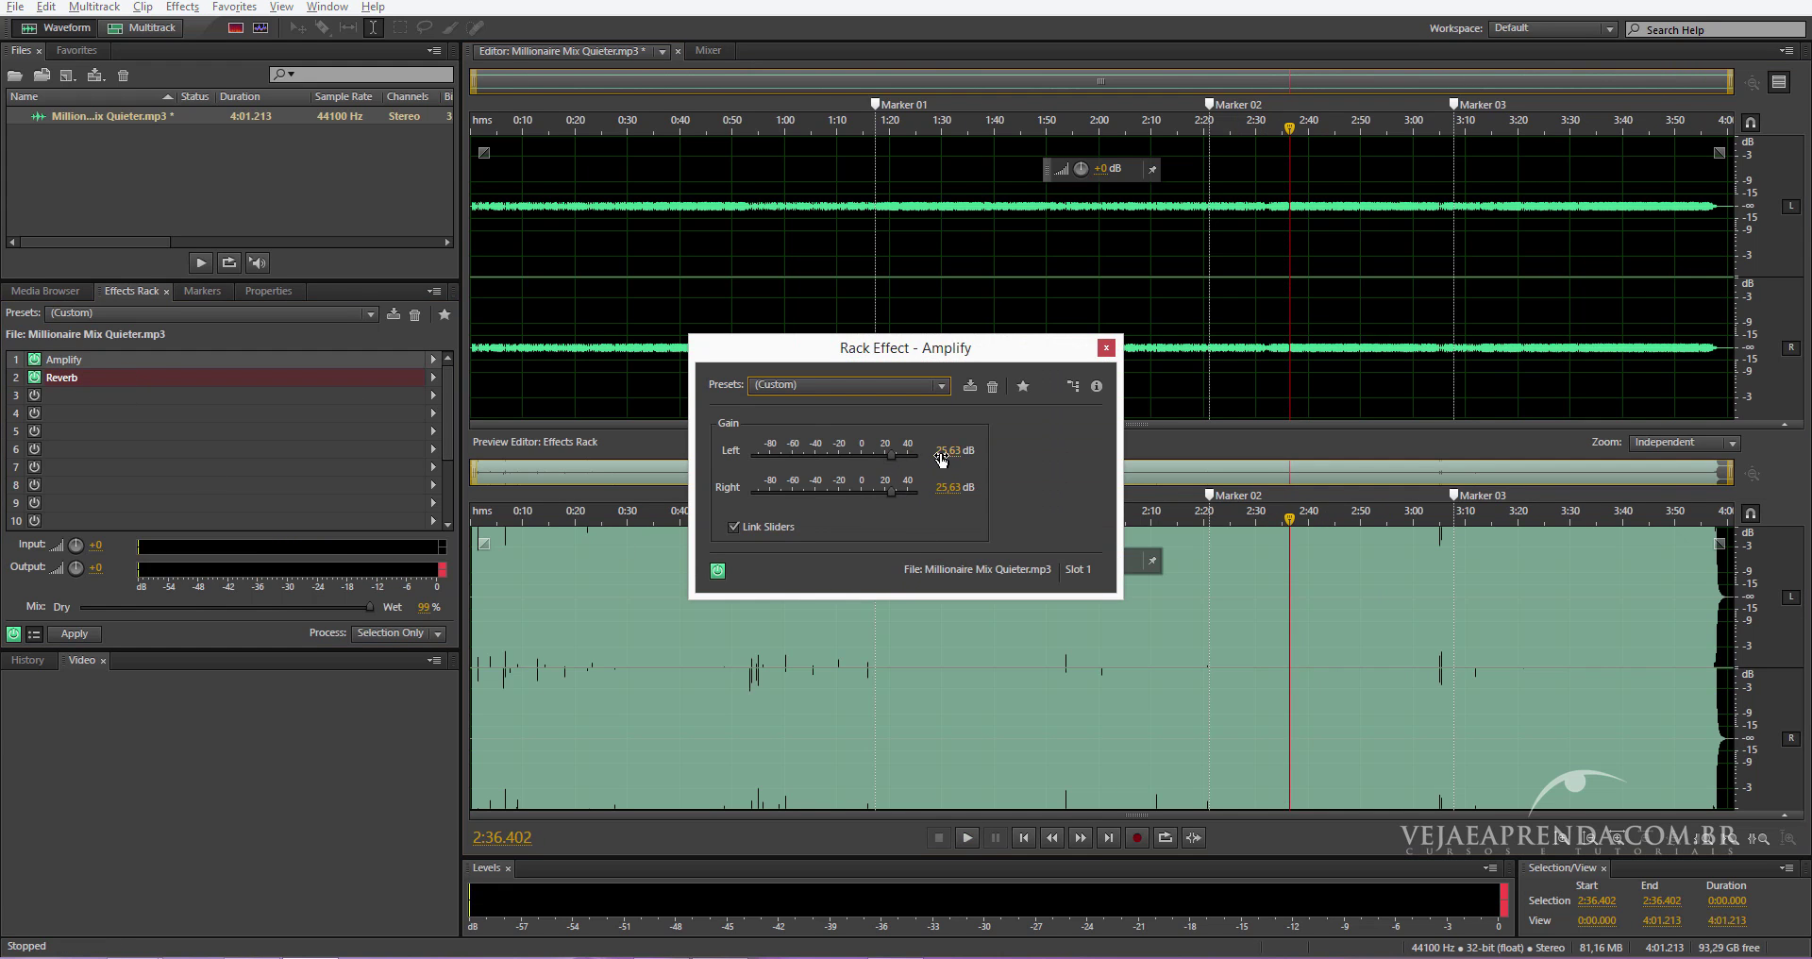
drag(890, 452, 865, 462)
click(1099, 352)
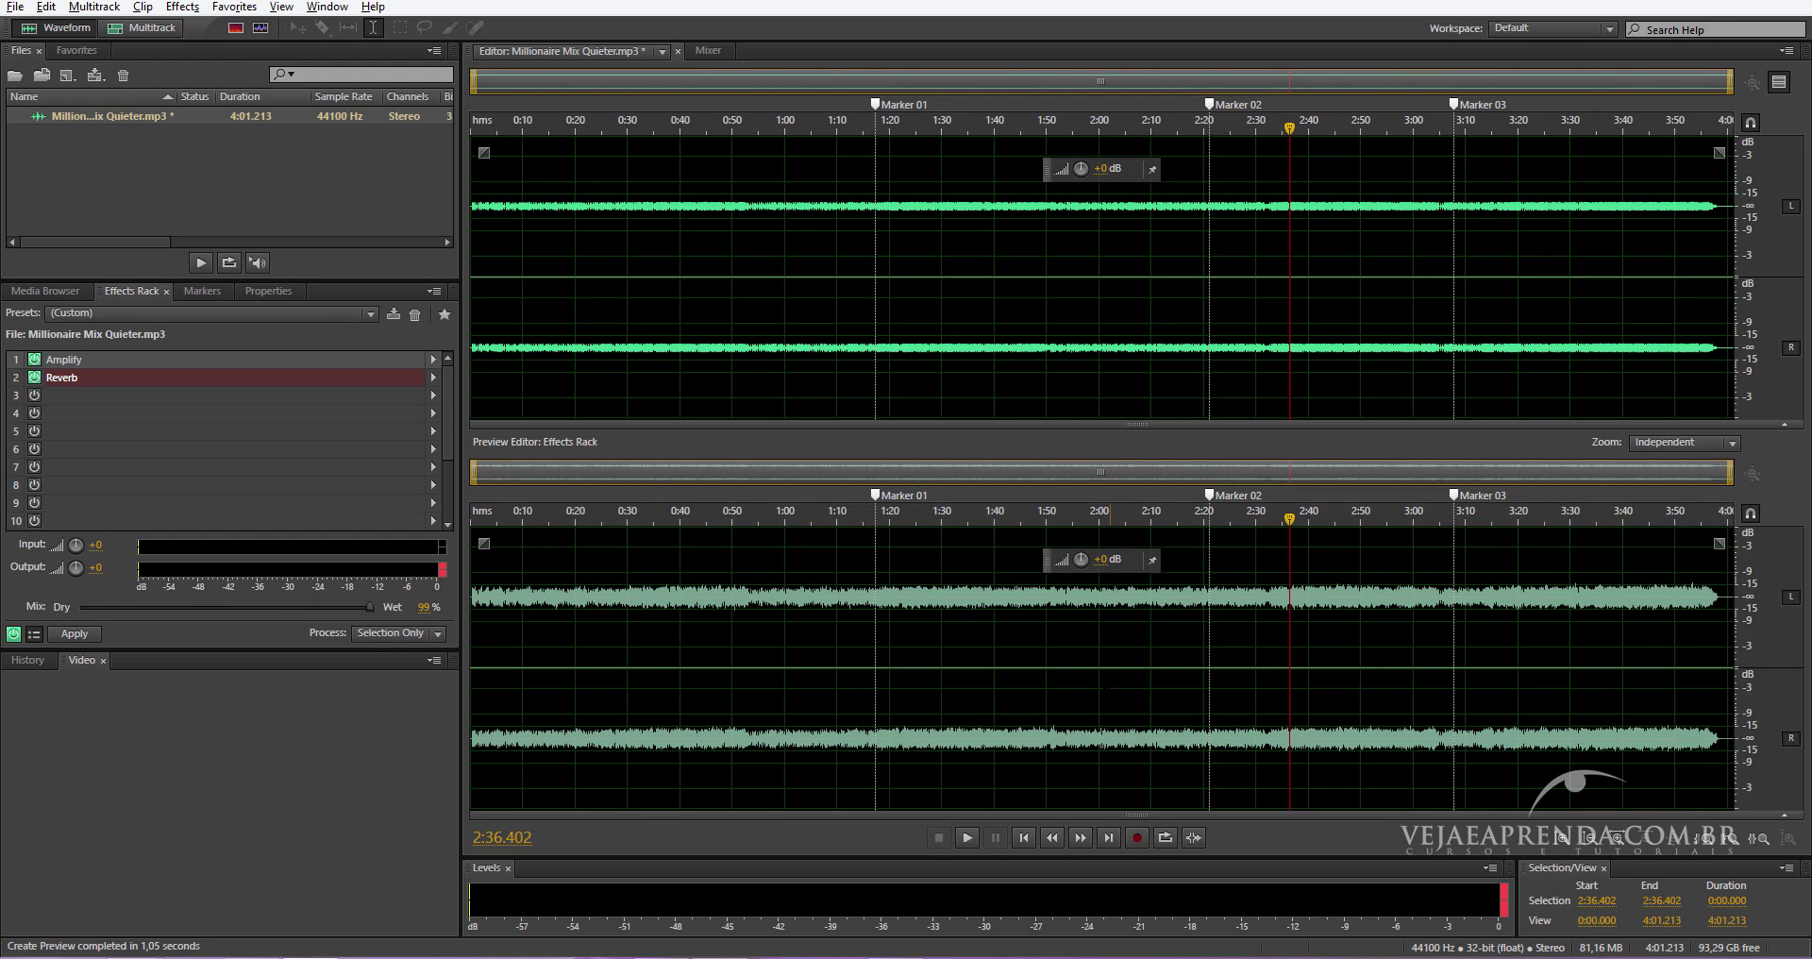
click(923, 585)
key(space)
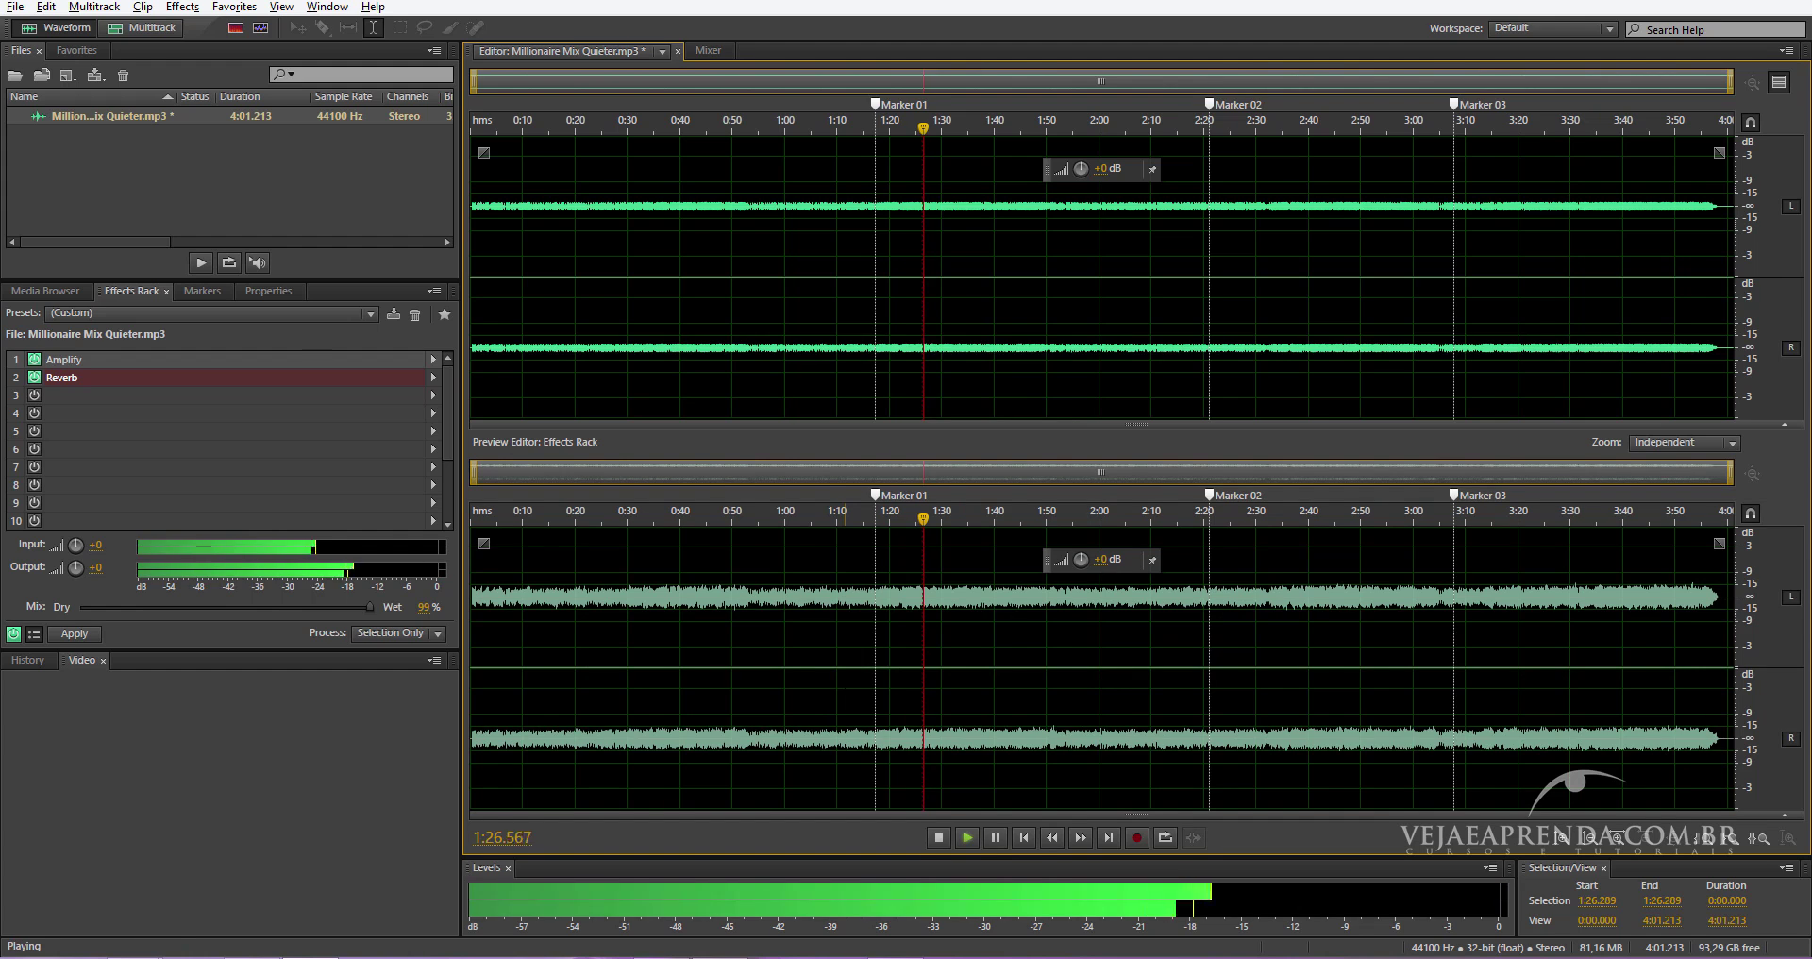
key(space)
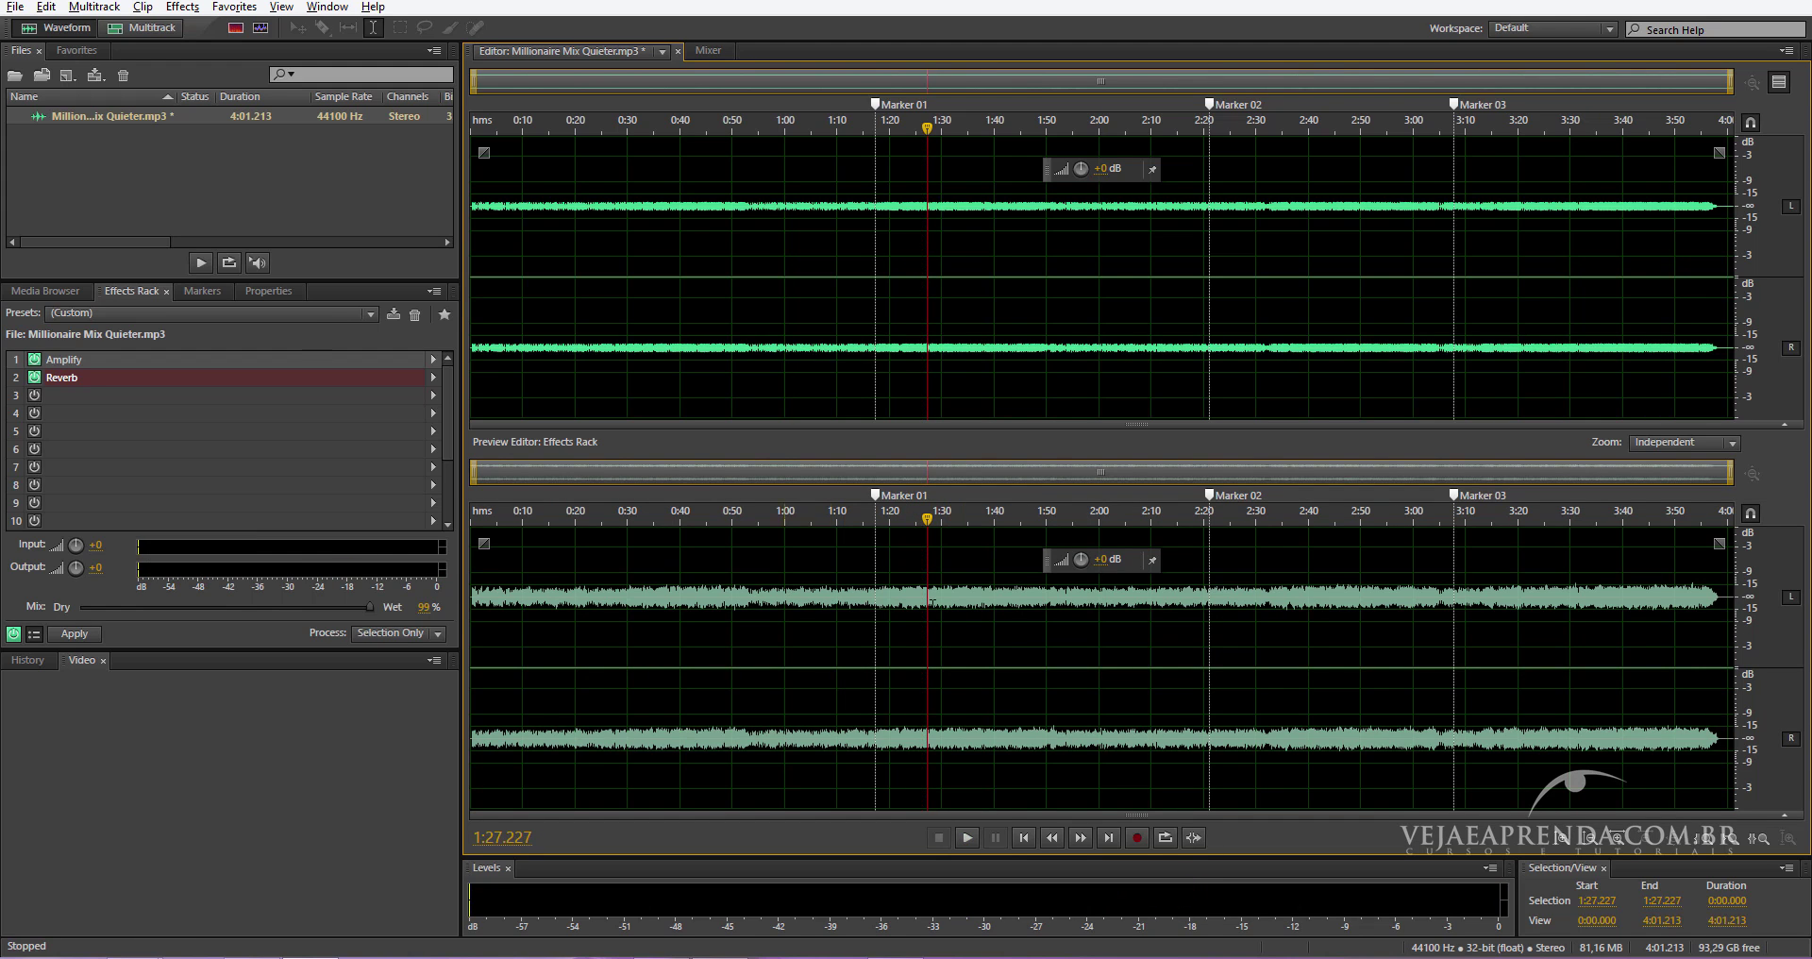
Reopen the Amplify rack effect, move its window clear of the preview, and set the linked gain to -0.41 dB.
double_click(79, 364)
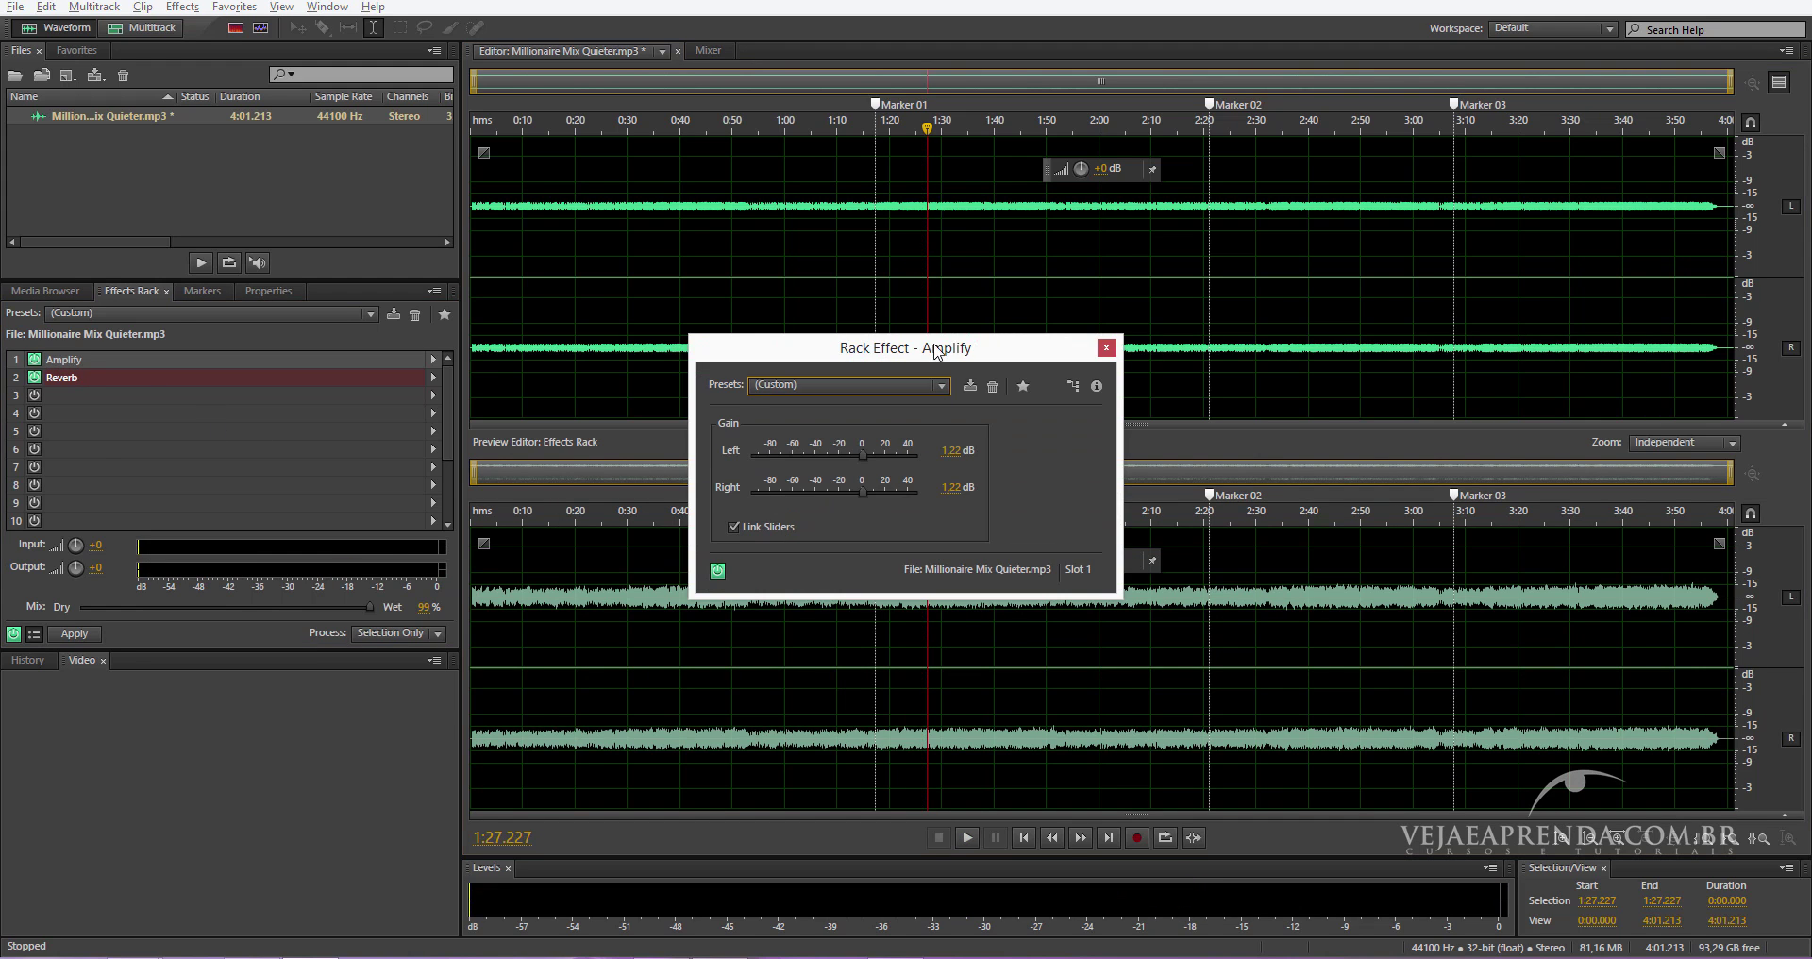
drag(934, 351, 1297, 194)
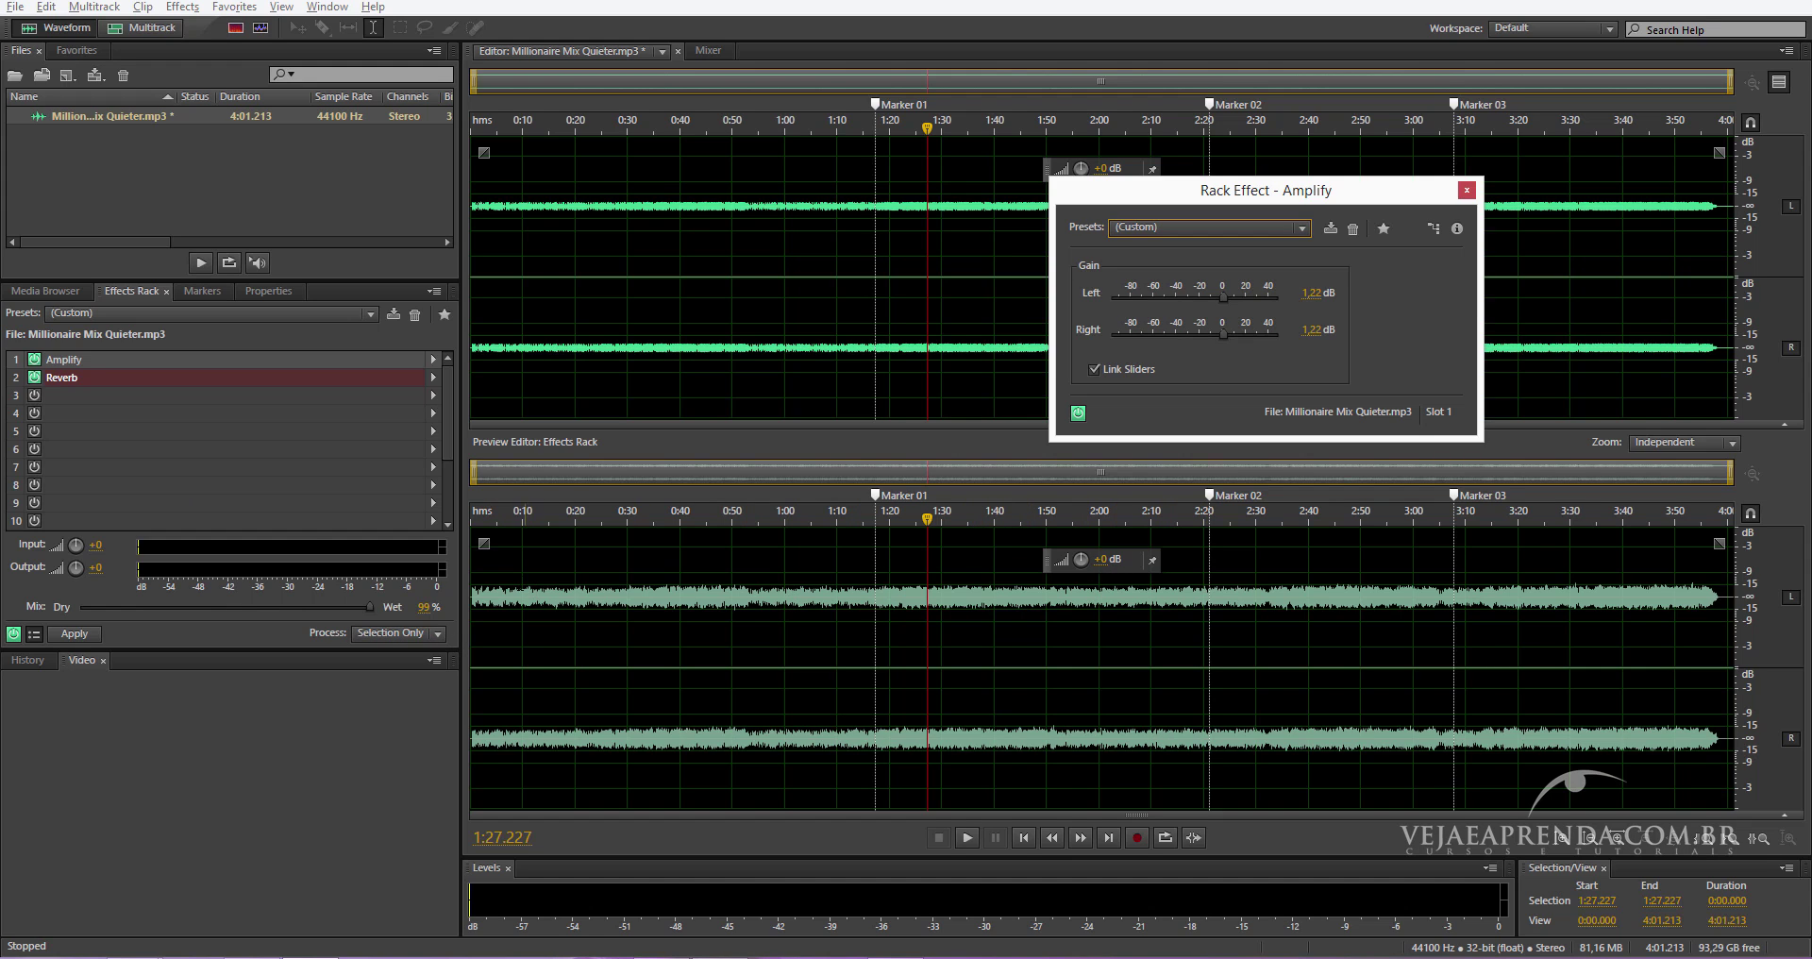
click(611, 613)
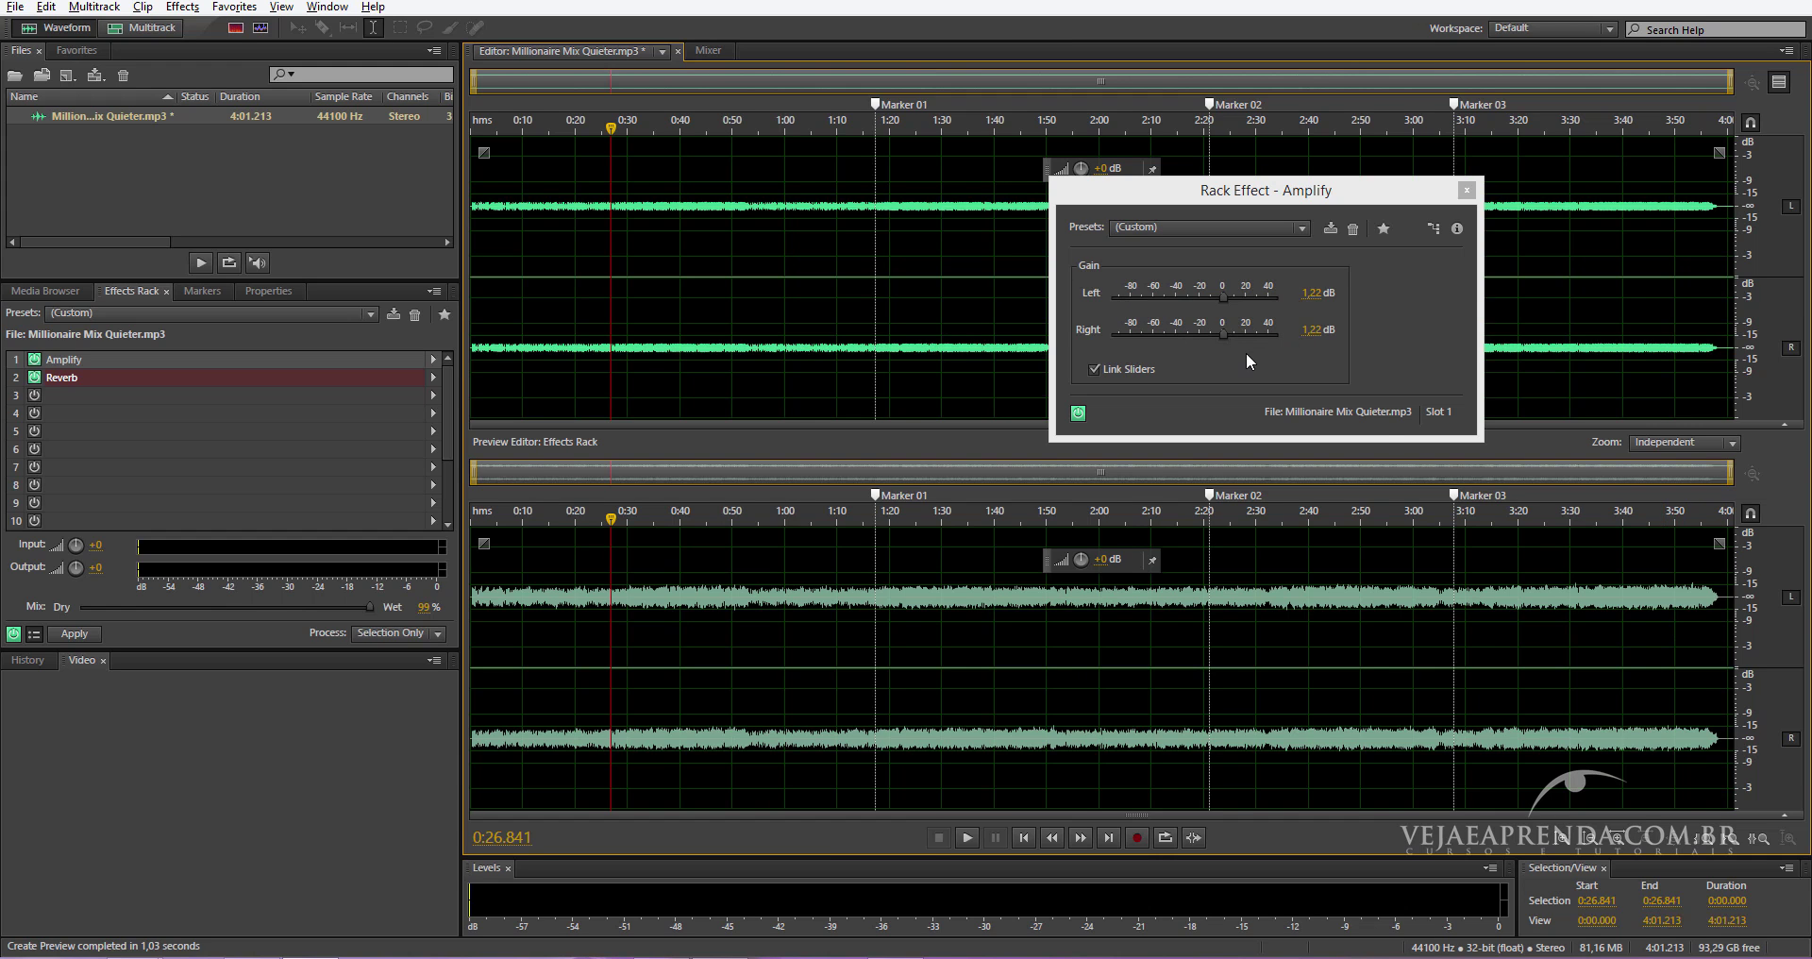
mouse_move(1227, 295)
mouse_down()
mouse_move(1204, 294)
mouse_move(1222, 296)
mouse_up()
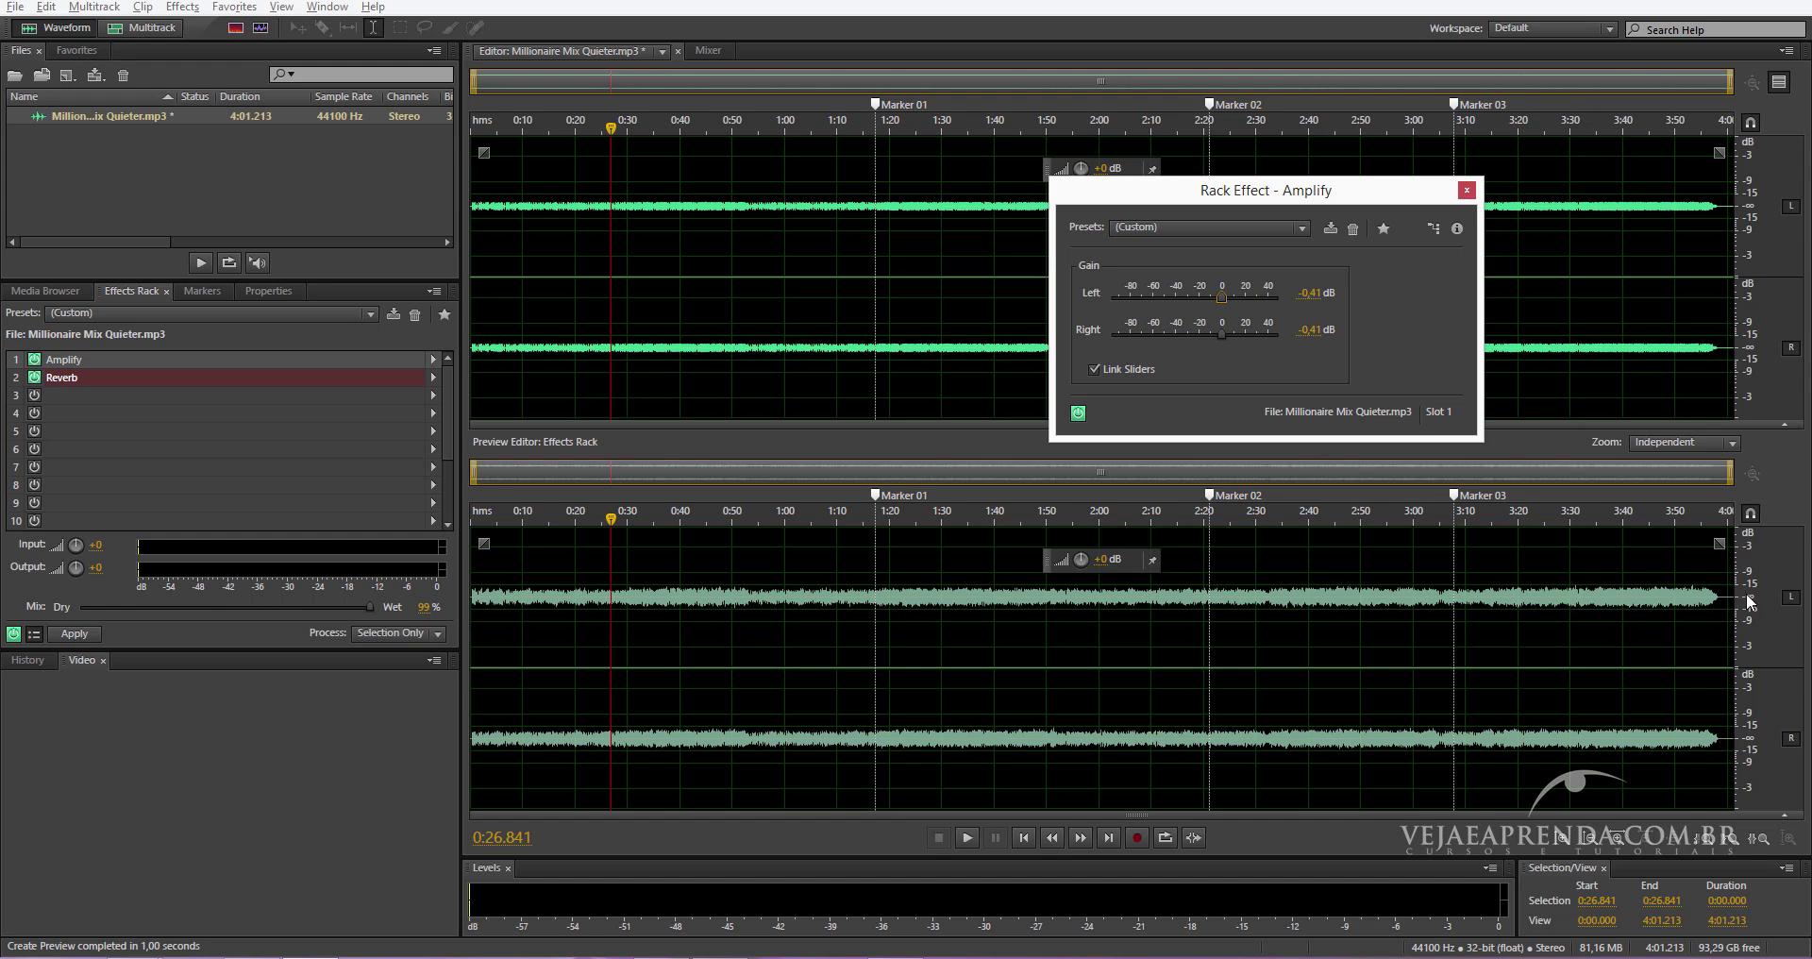
Raise the linked Amplify gain to 11.6 dB and close the effect's settings.
drag(1225, 296, 1238, 296)
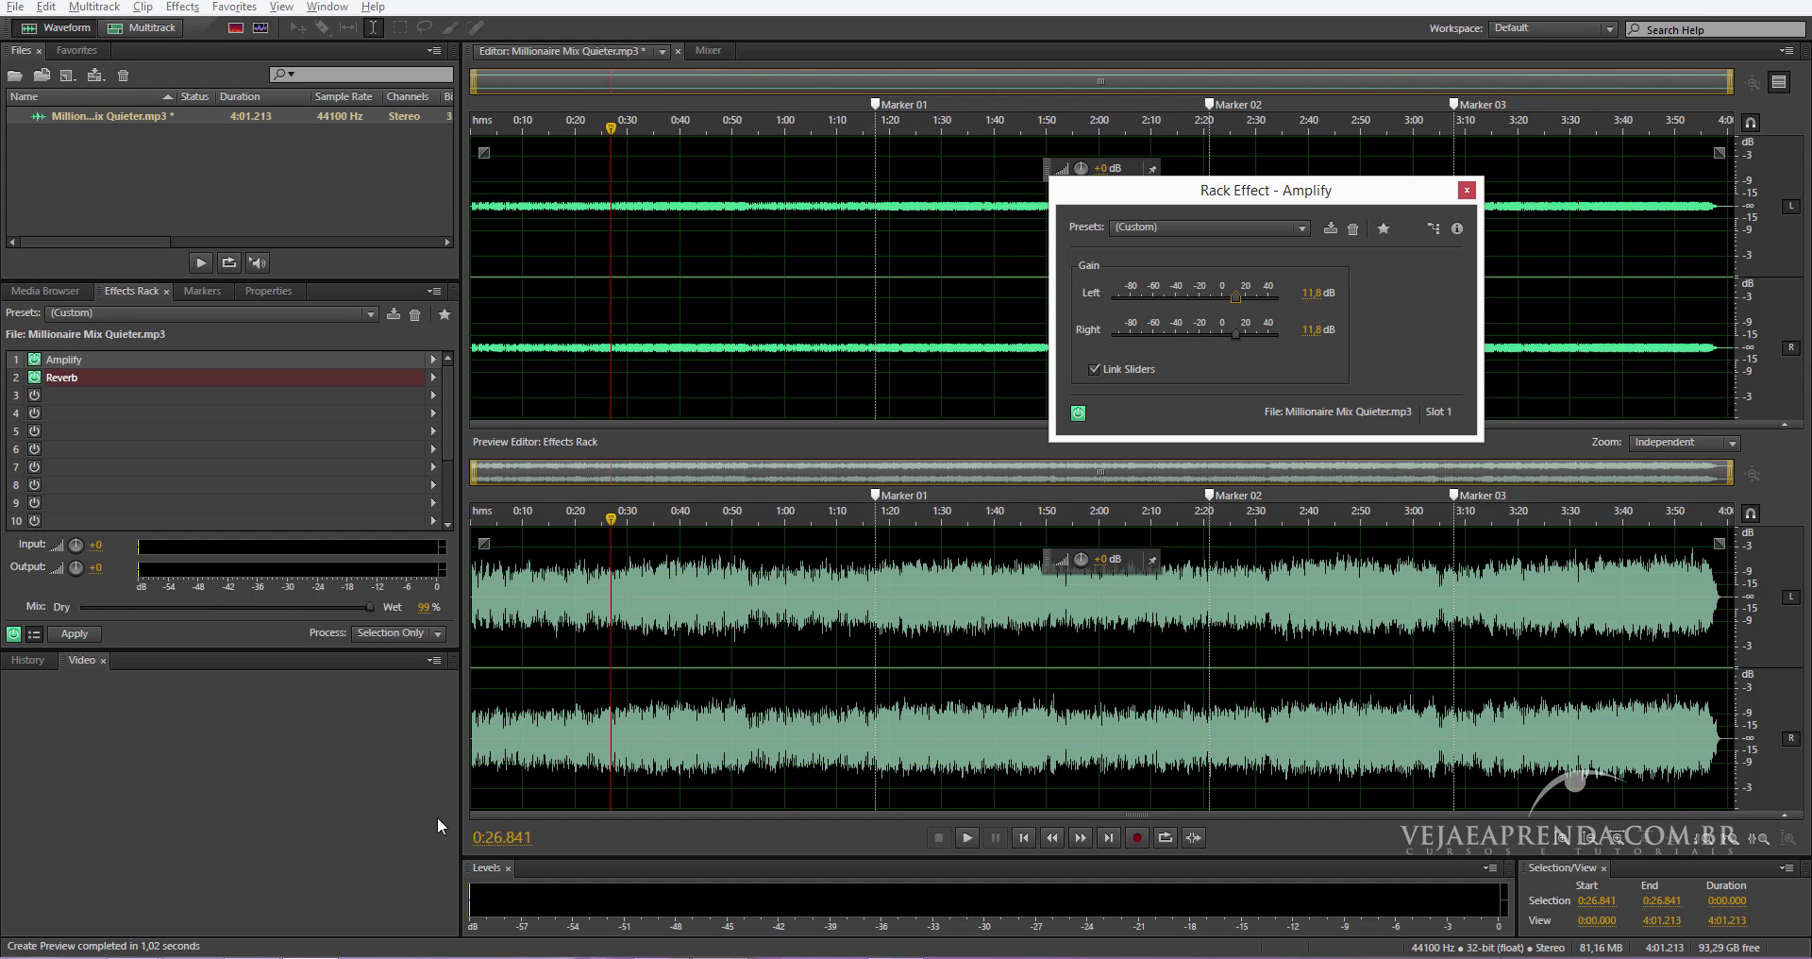
click(772, 397)
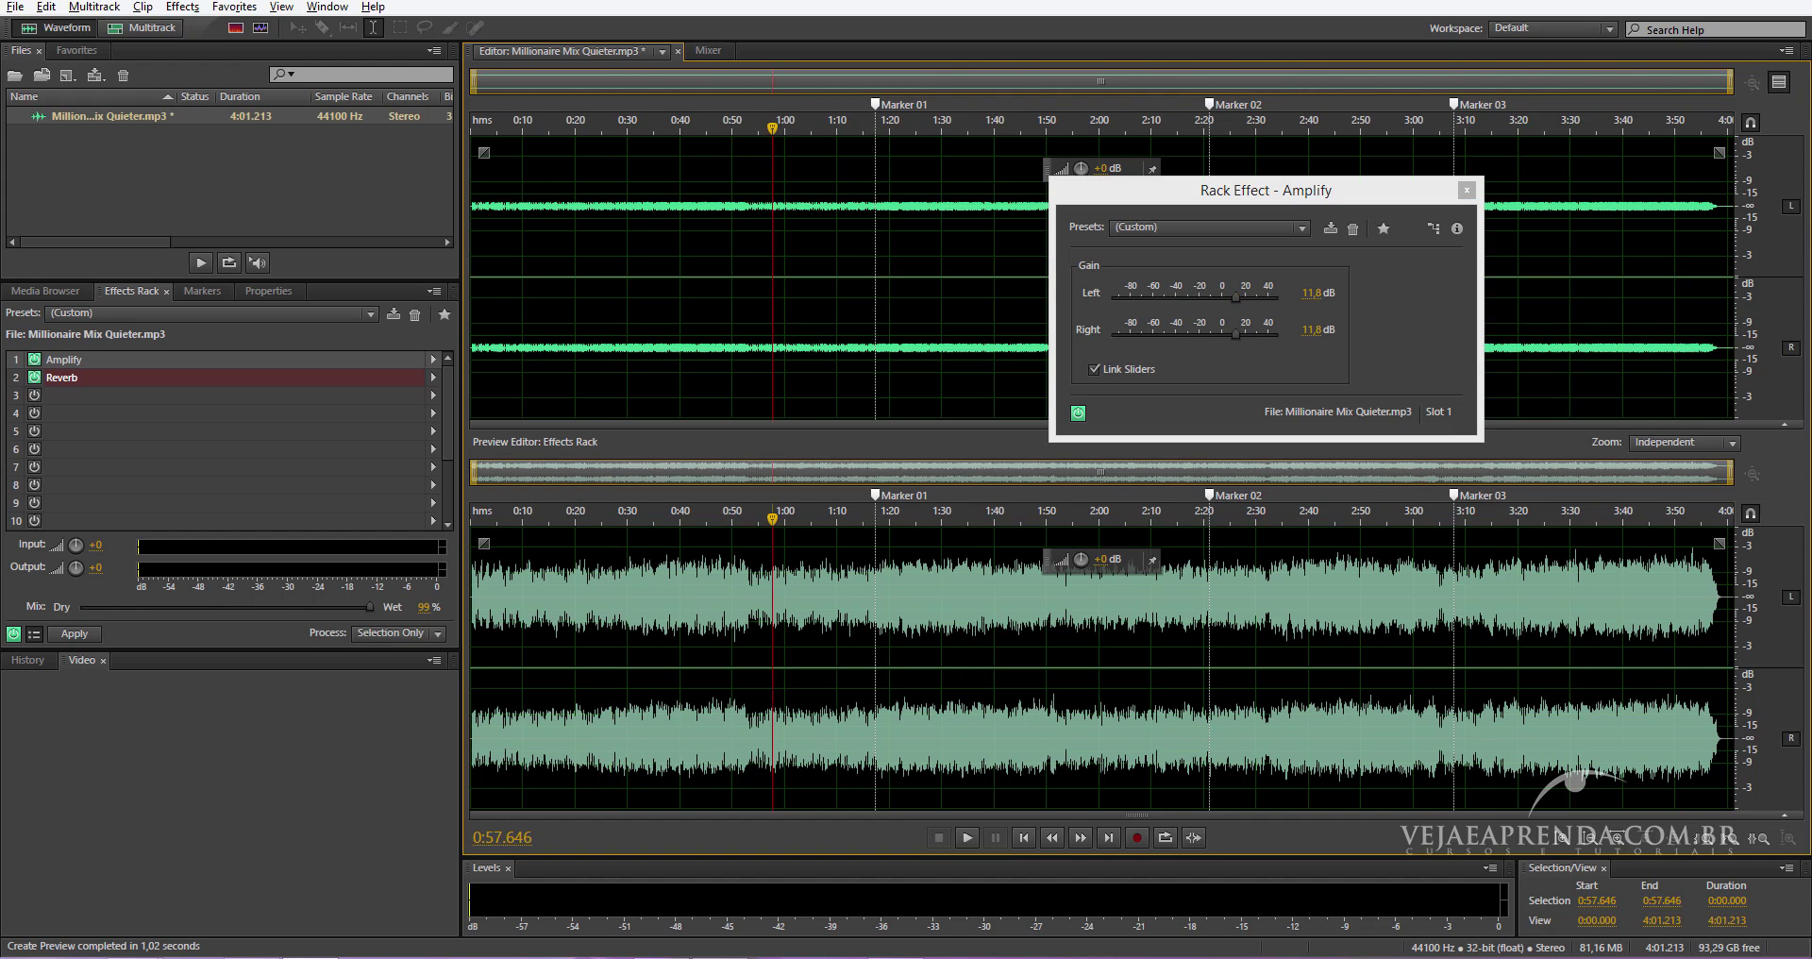
click(574, 397)
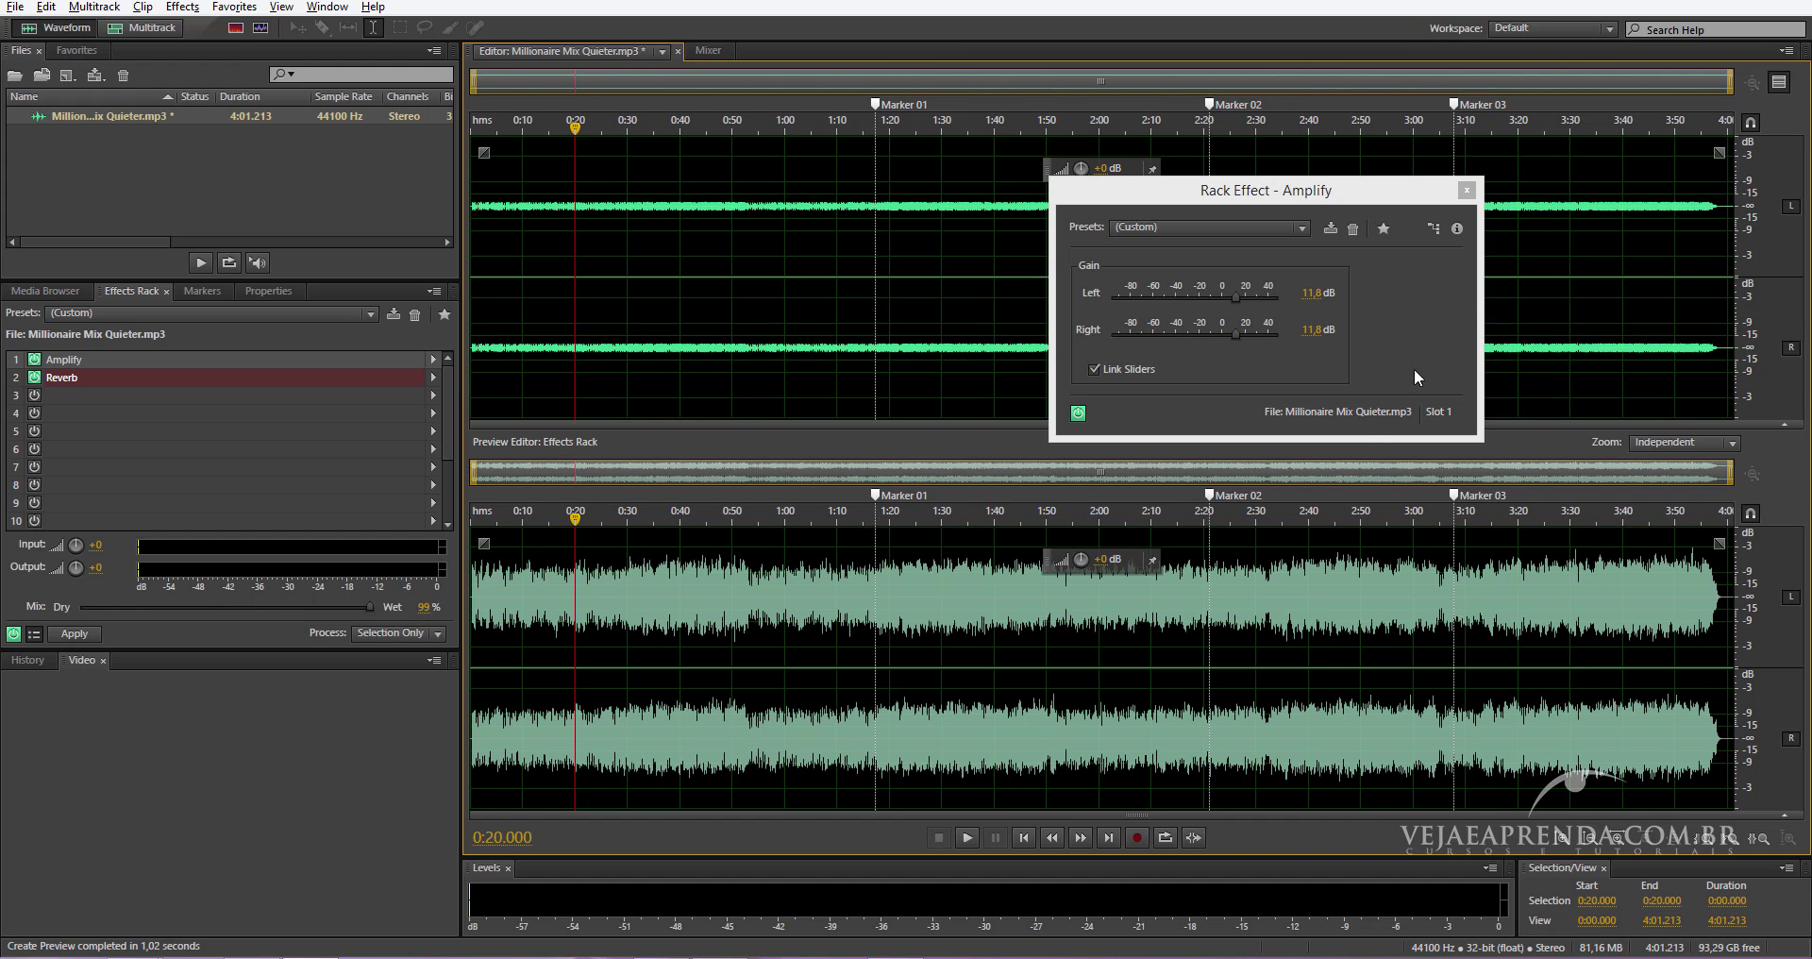
click(1465, 192)
Play the track from 3:30, turn off the Reverb effect in the rack during playback, and stop.
click(1570, 208)
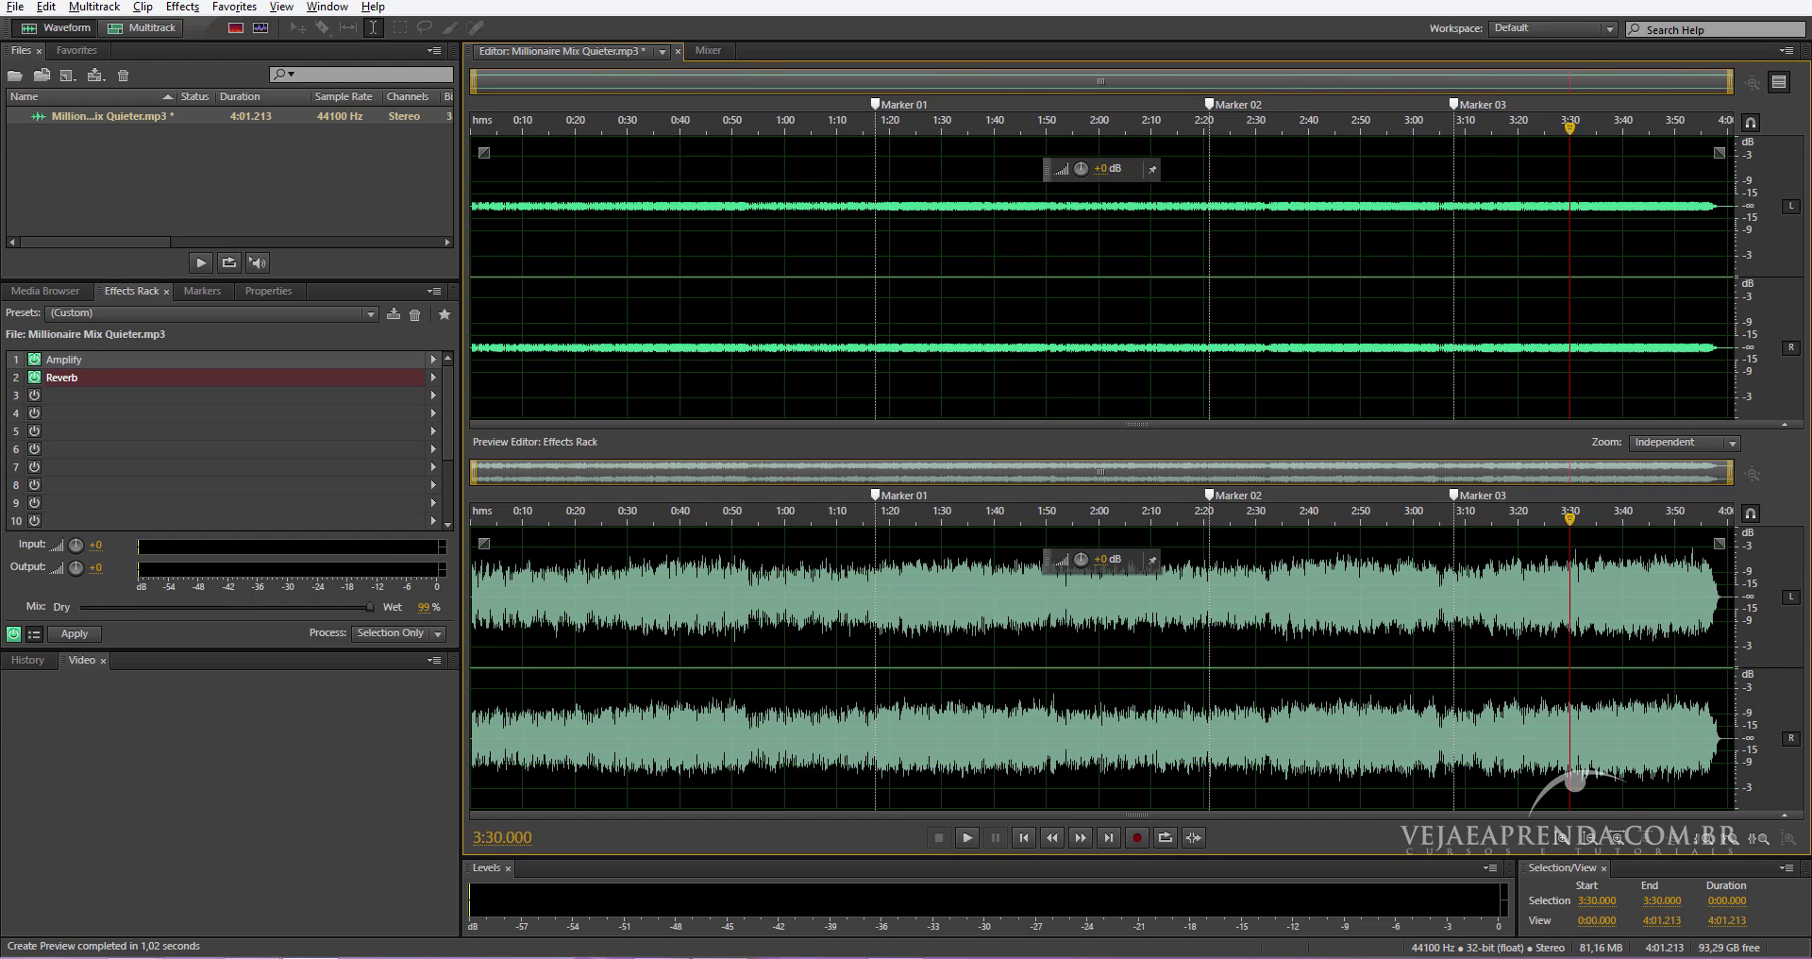
key(space)
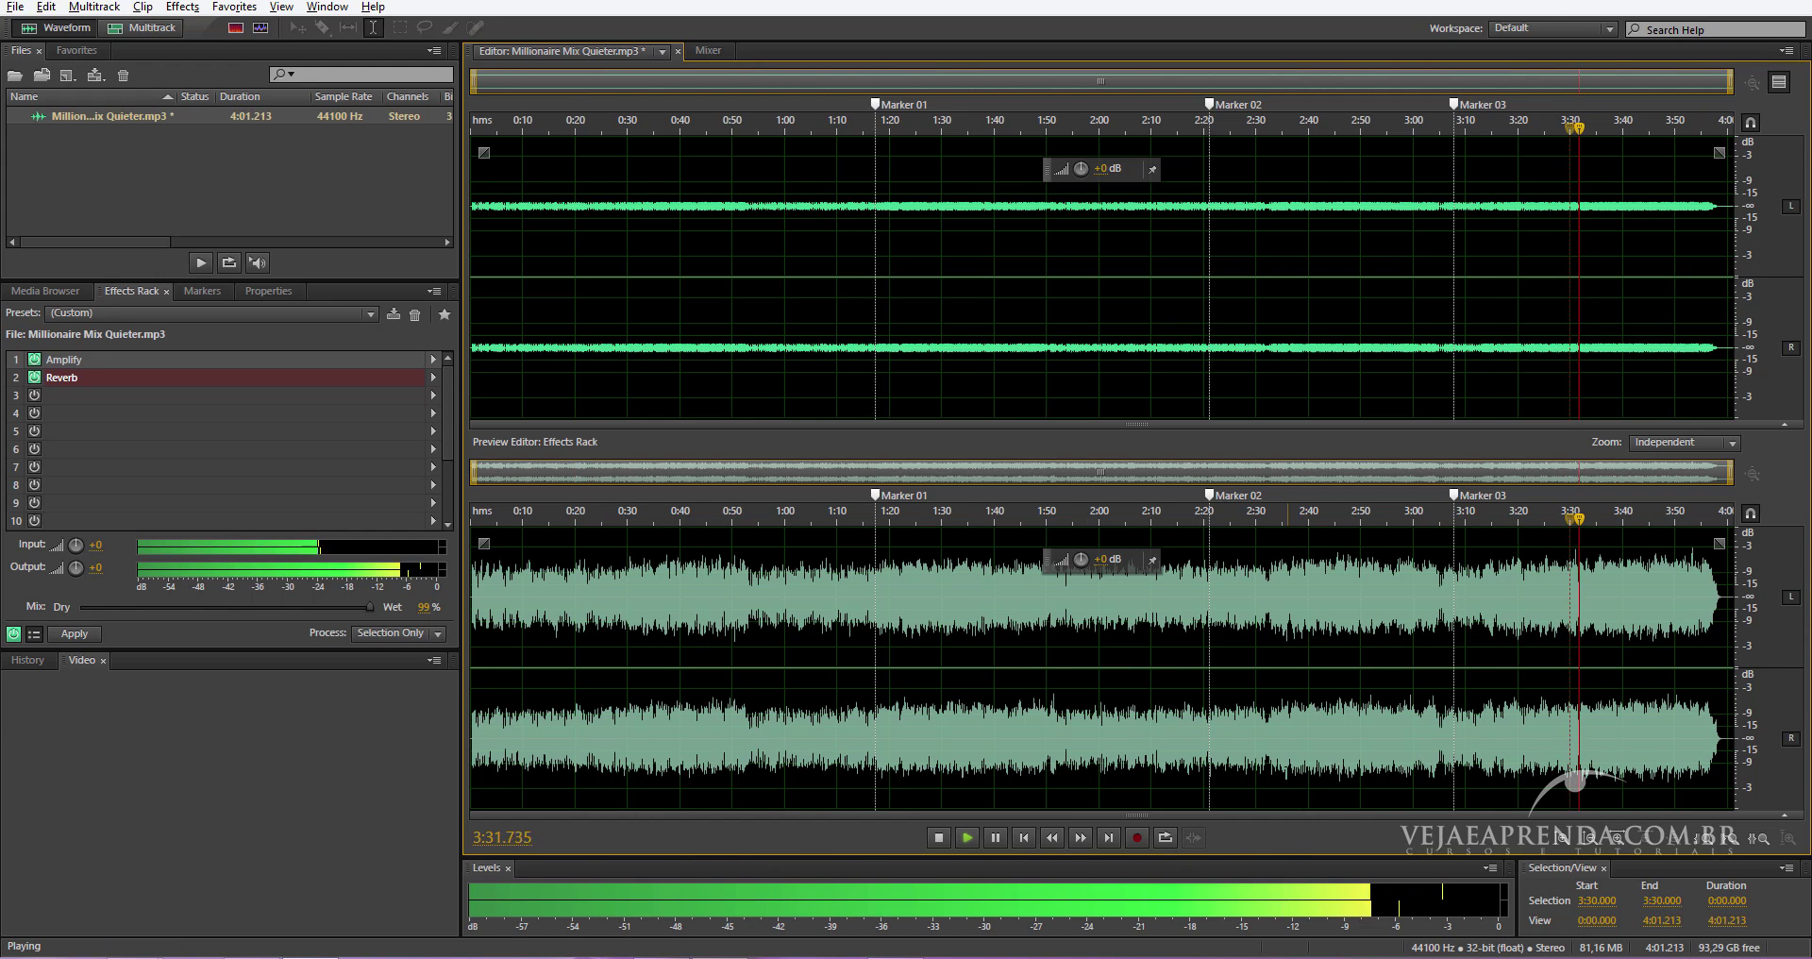
click(34, 377)
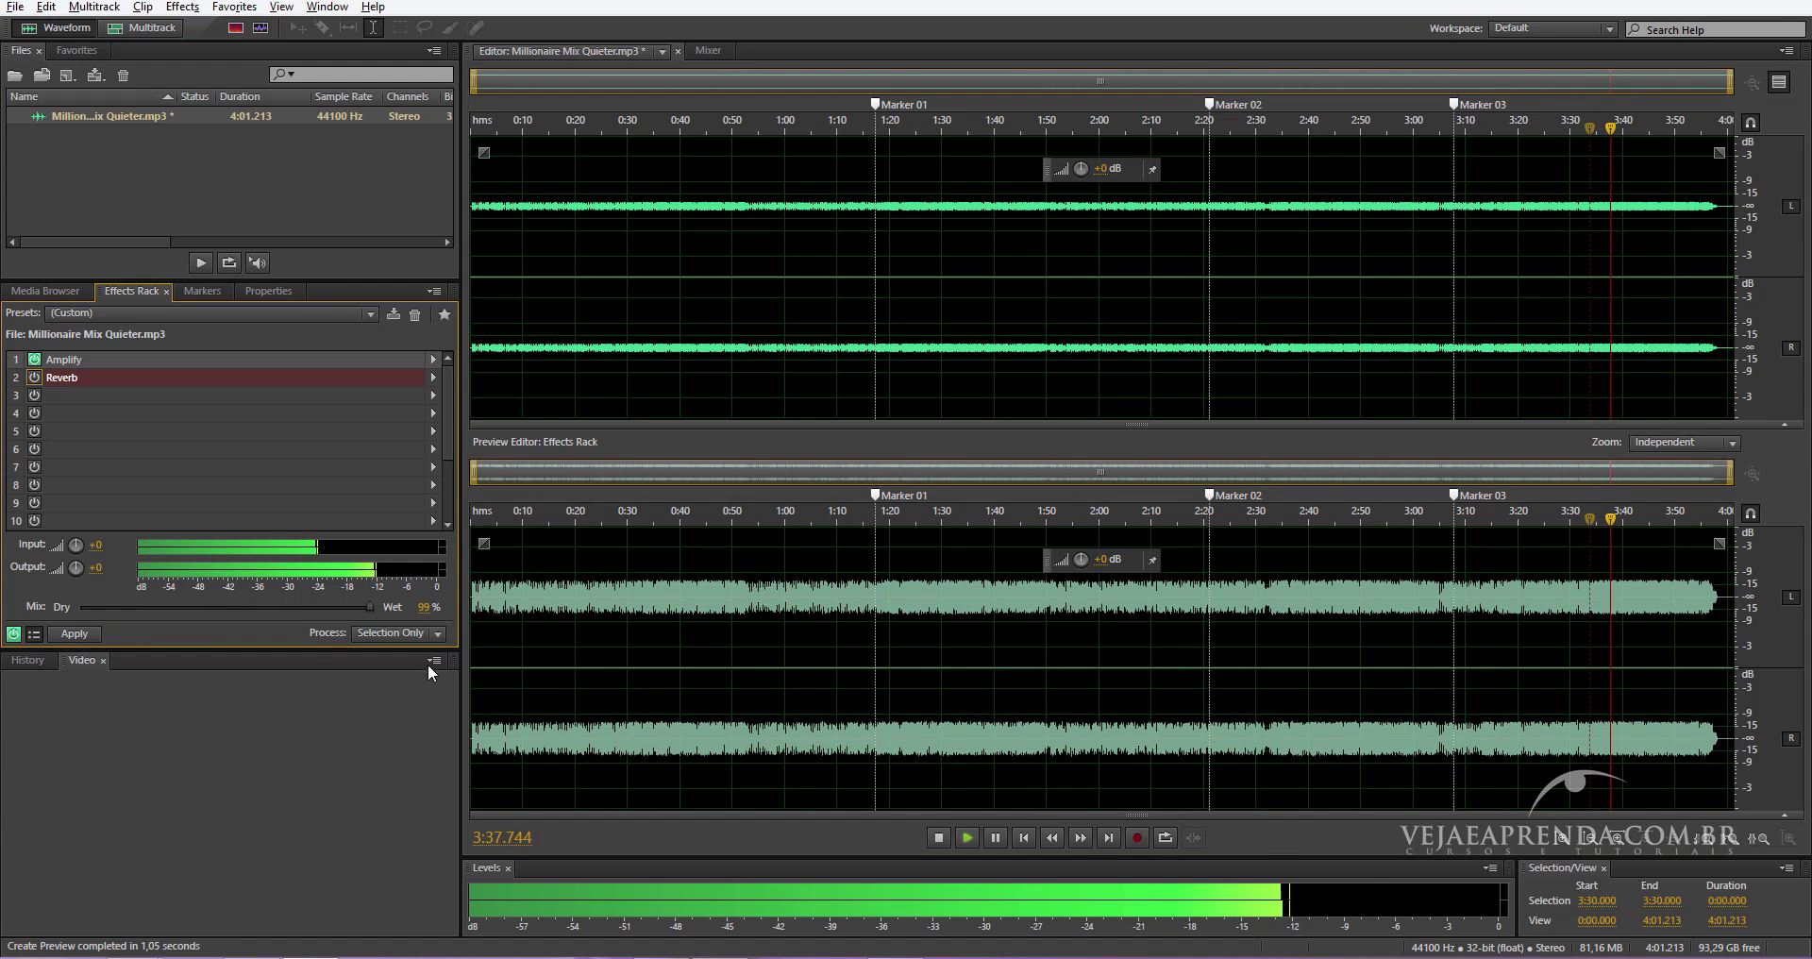
key(space)
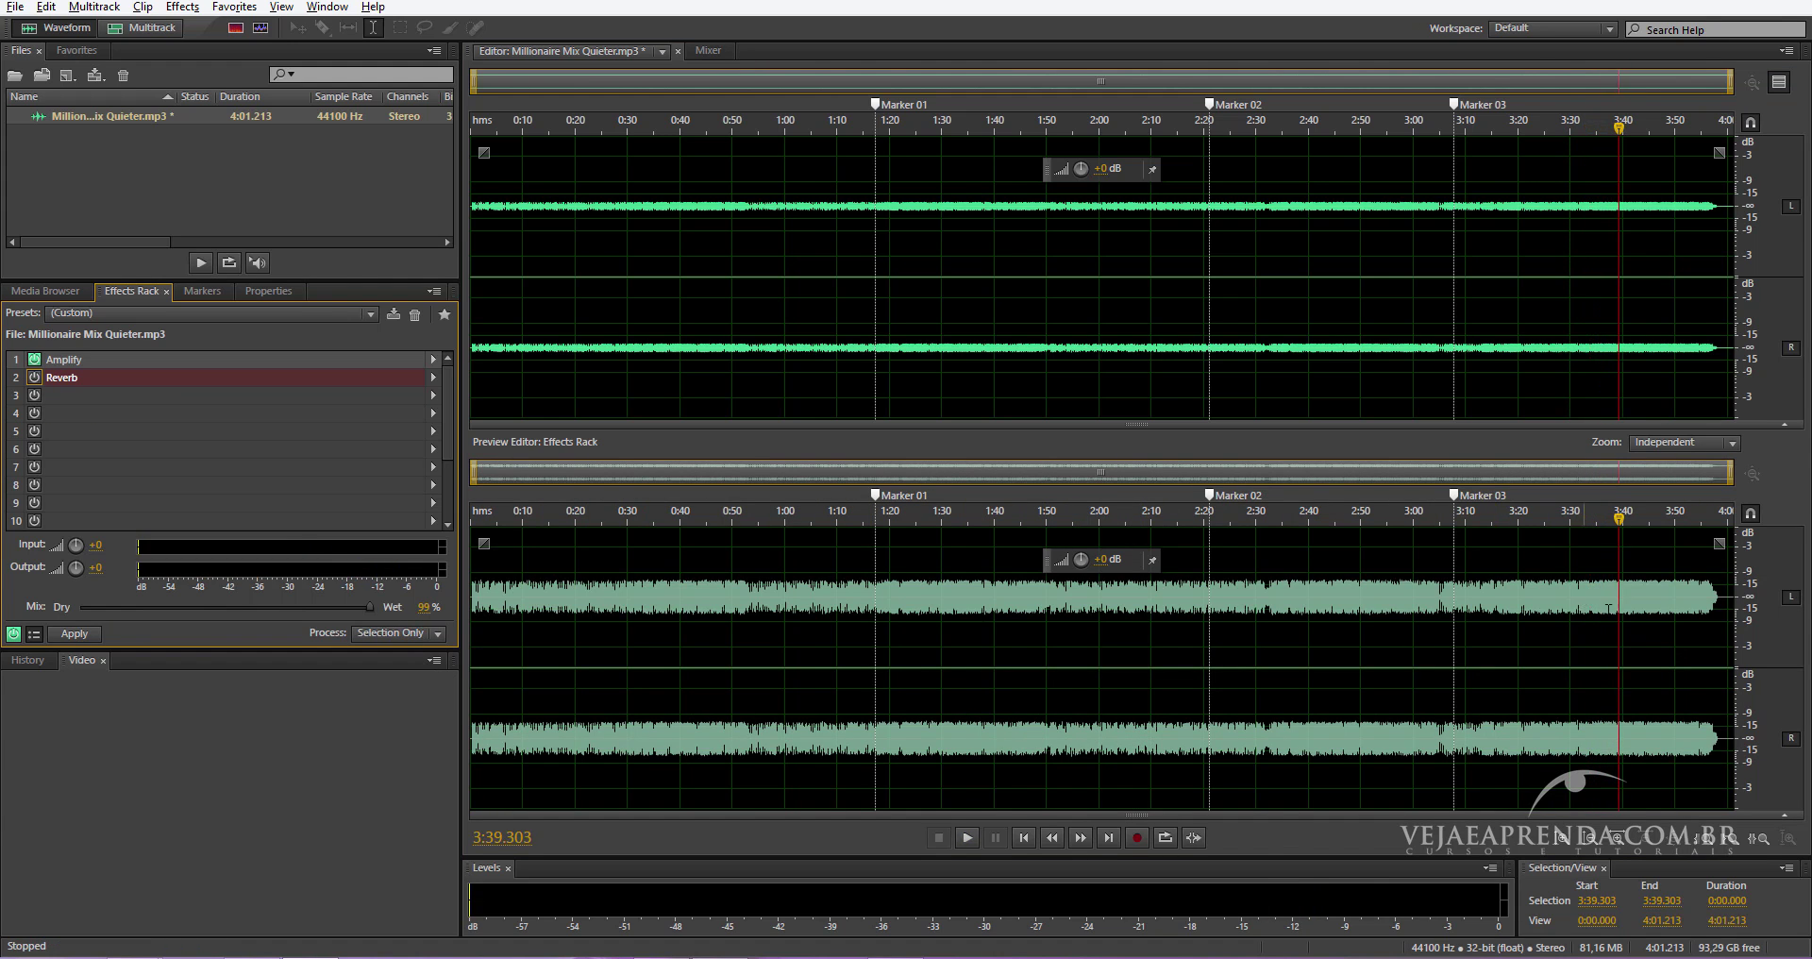
click(1506, 273)
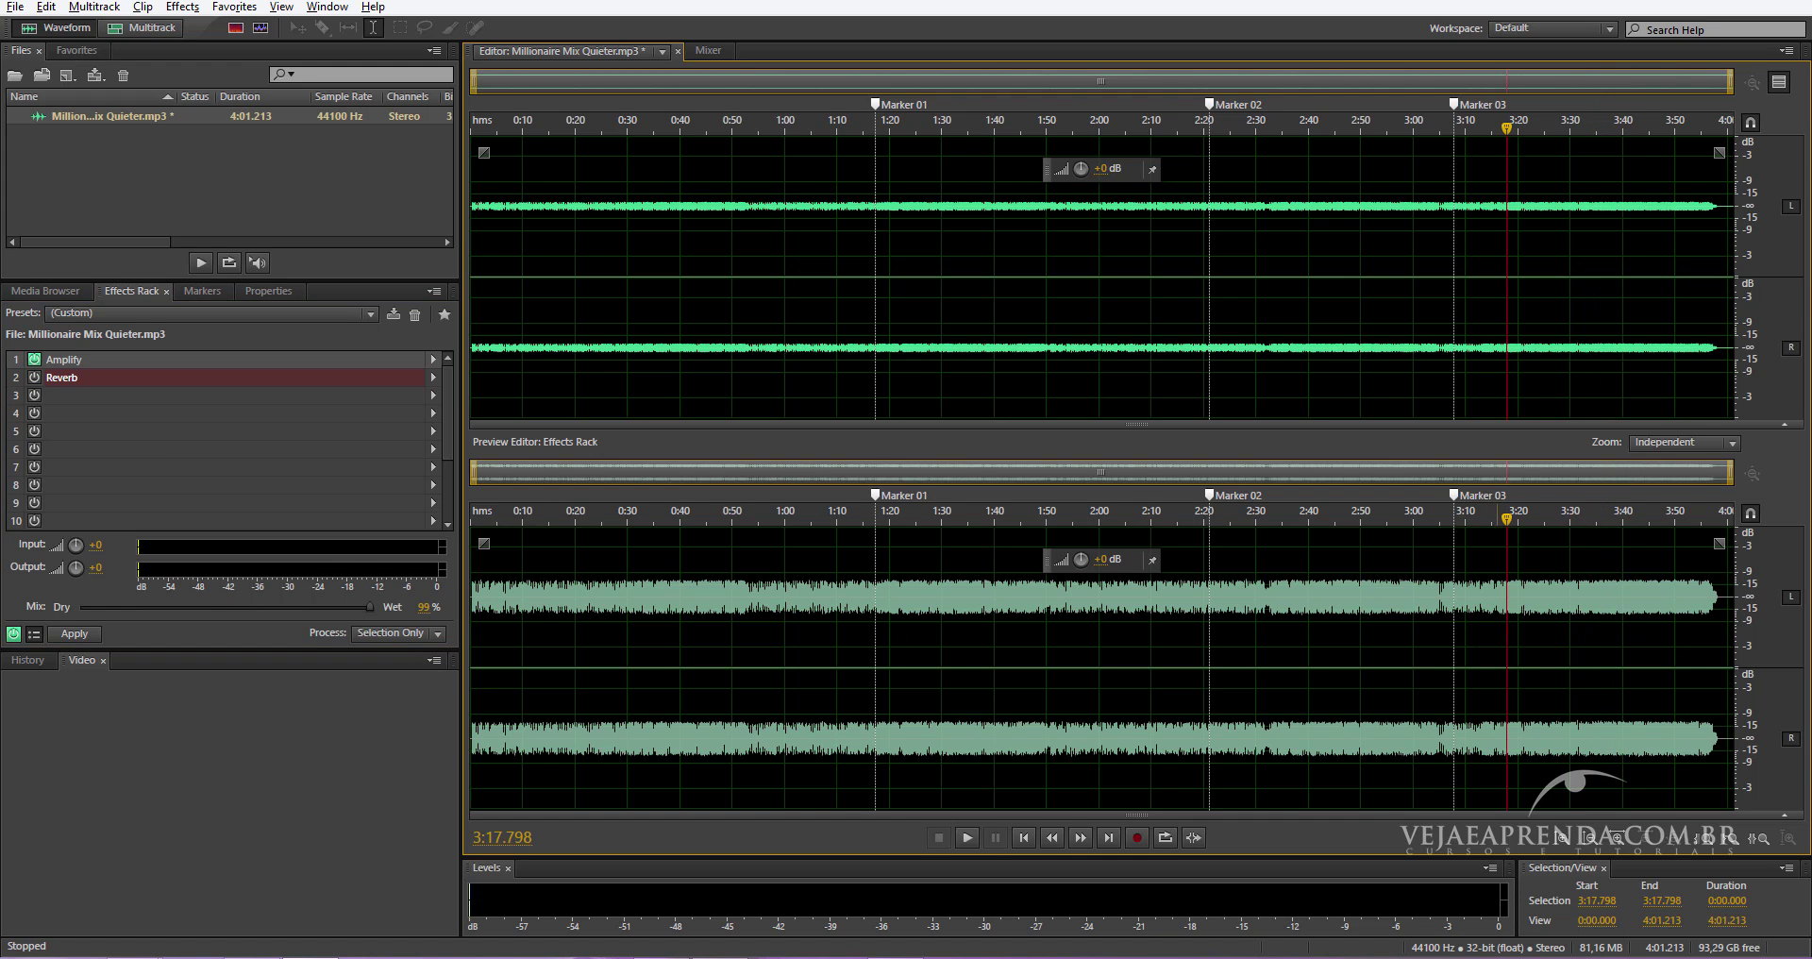
click(58, 379)
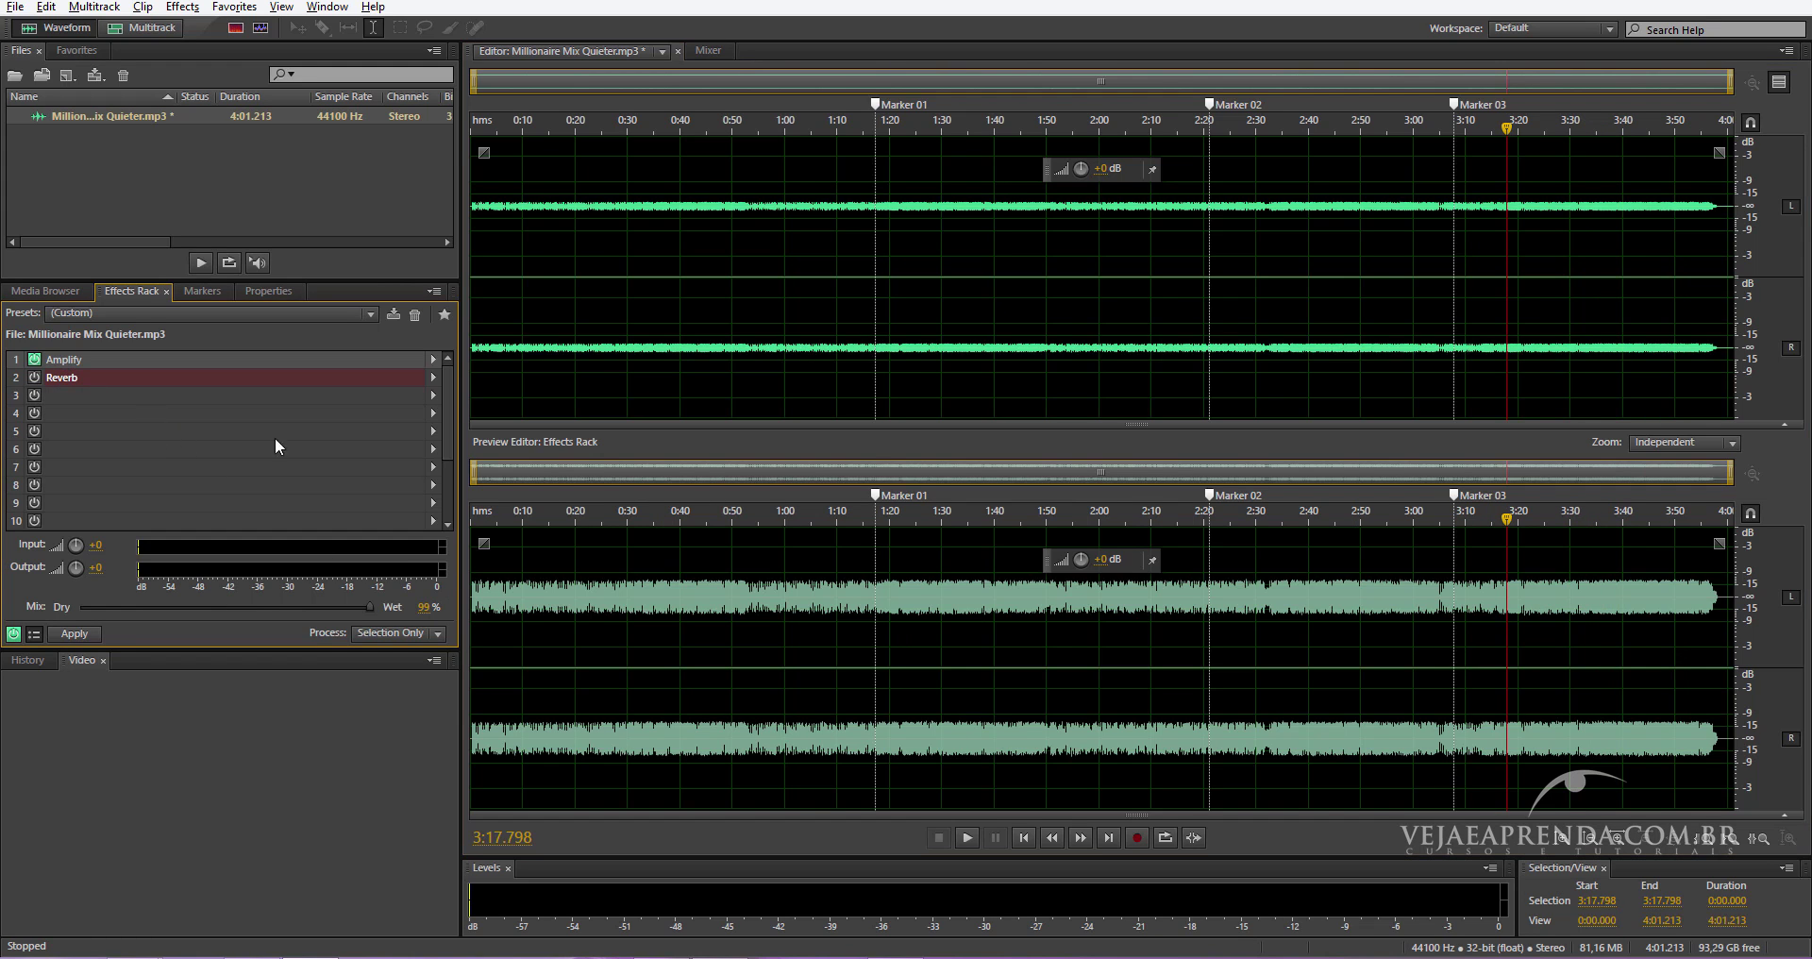
click(1596, 273)
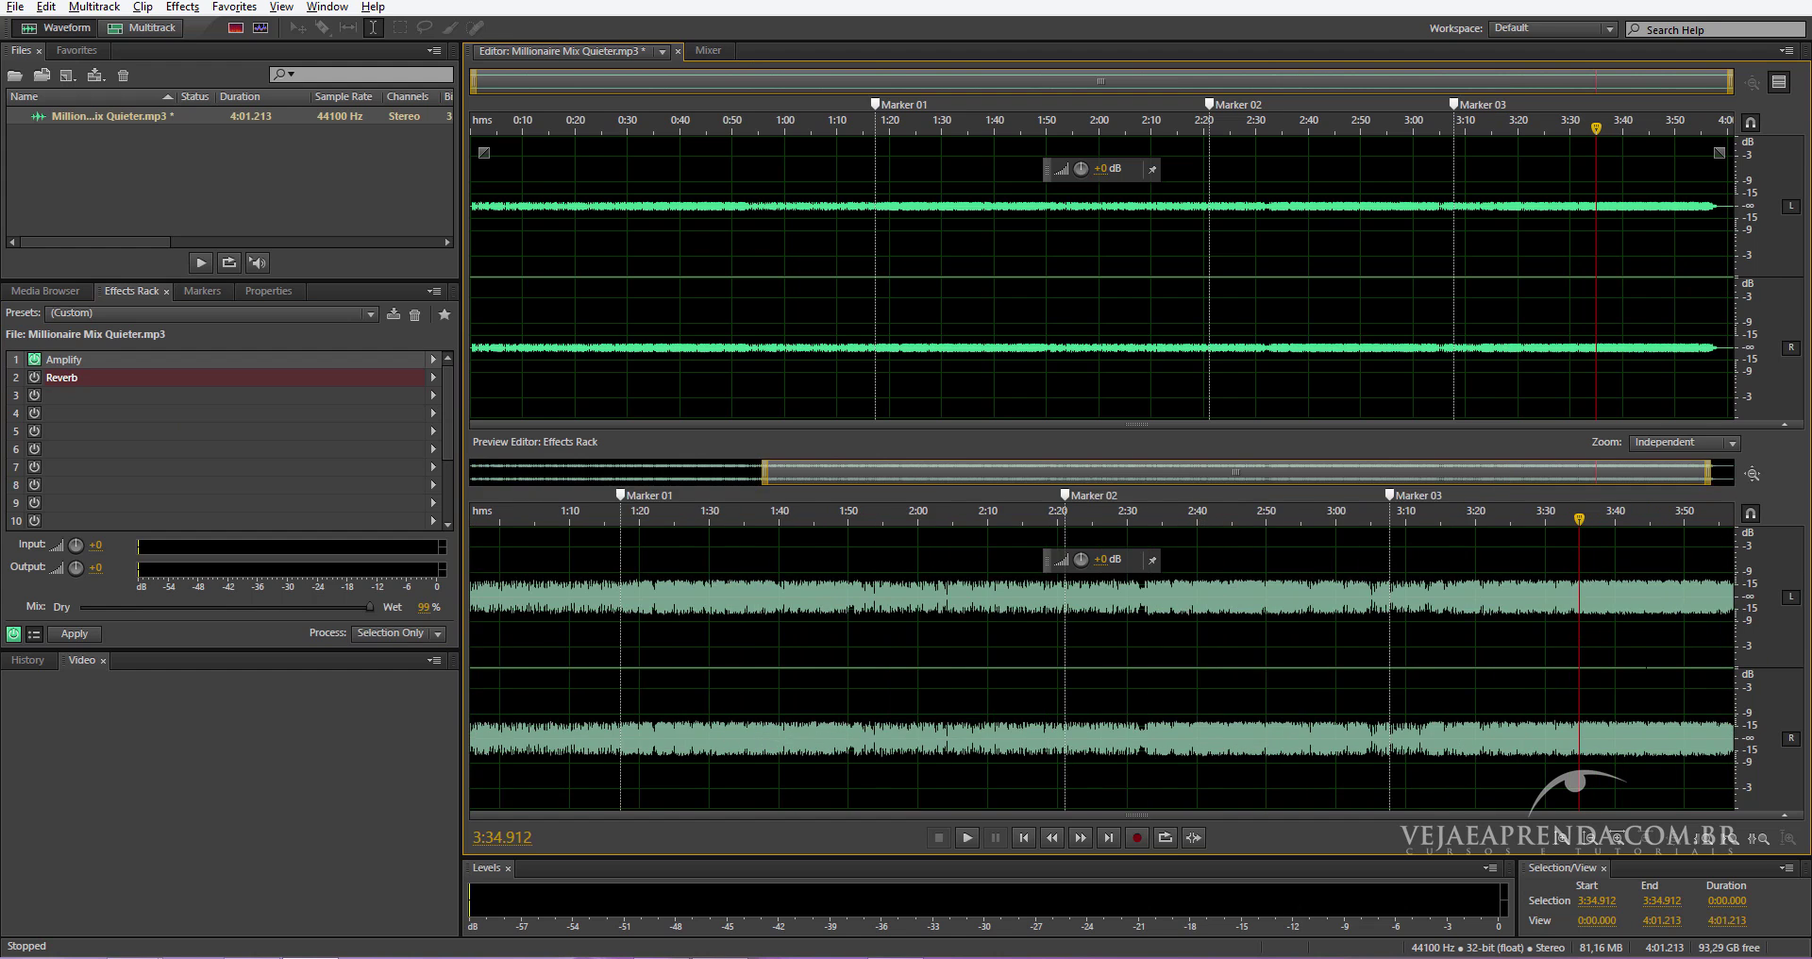
Raise the linked Amplify gain to 21.56 dB and play the track from about 3:17.
double_click(61, 362)
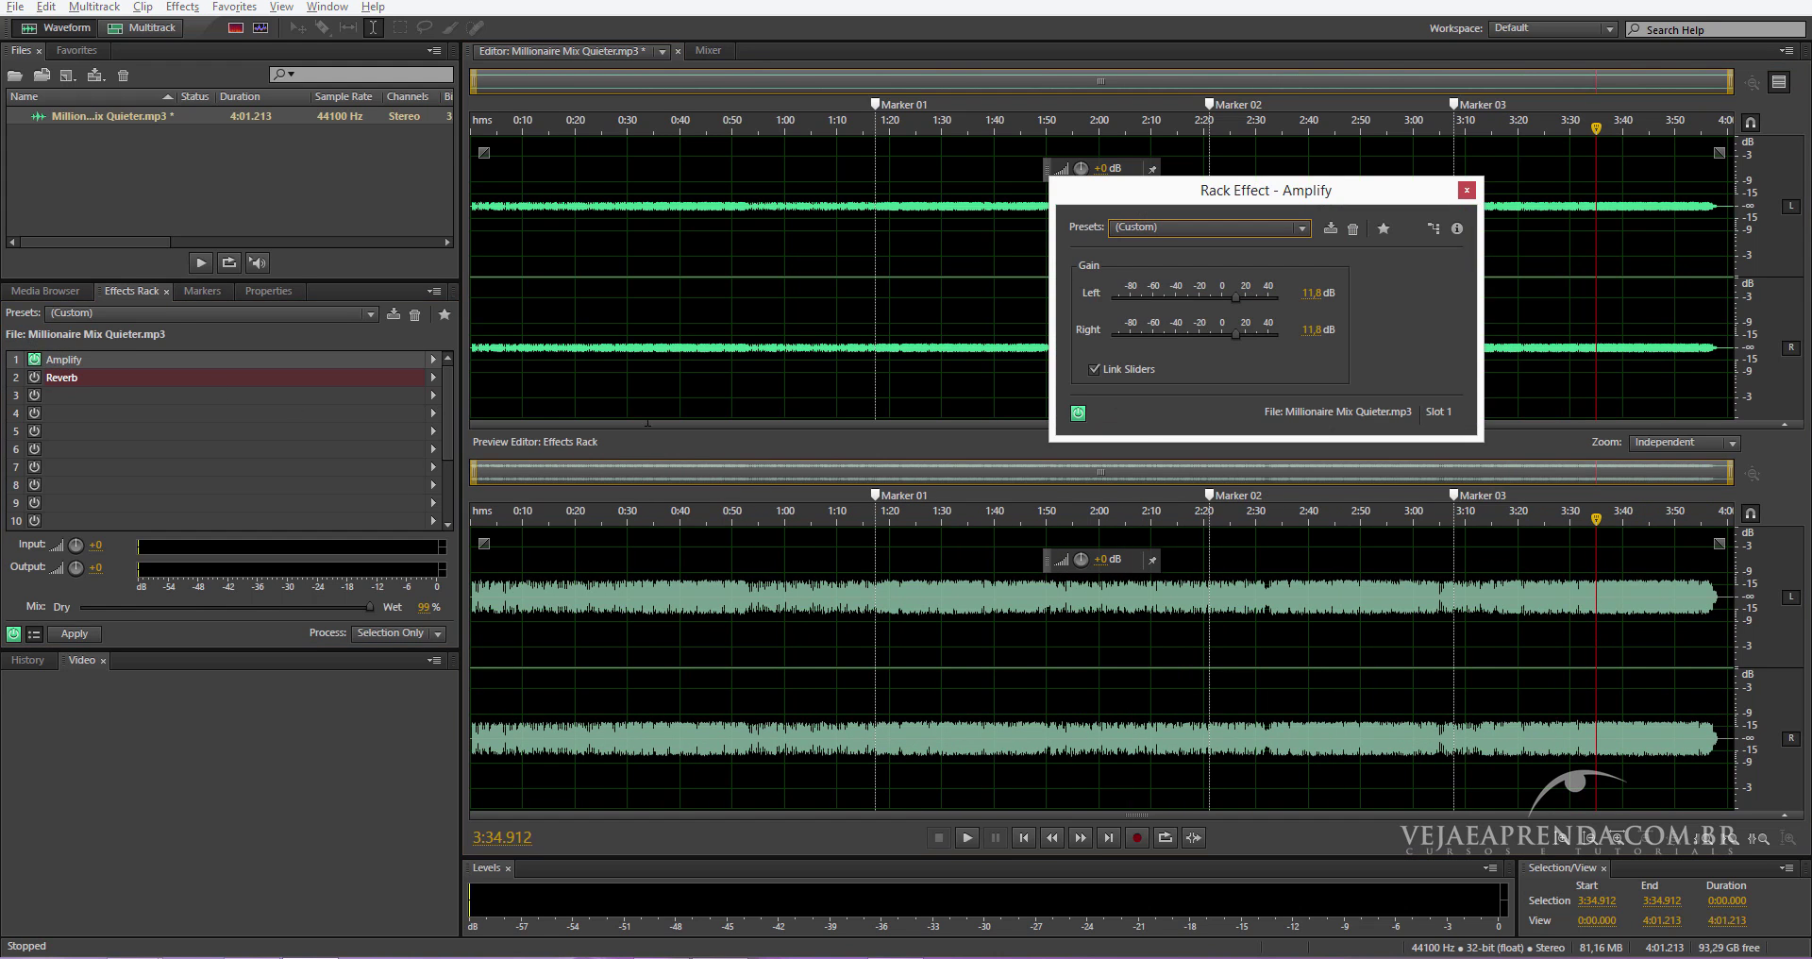
drag(1234, 332, 1246, 333)
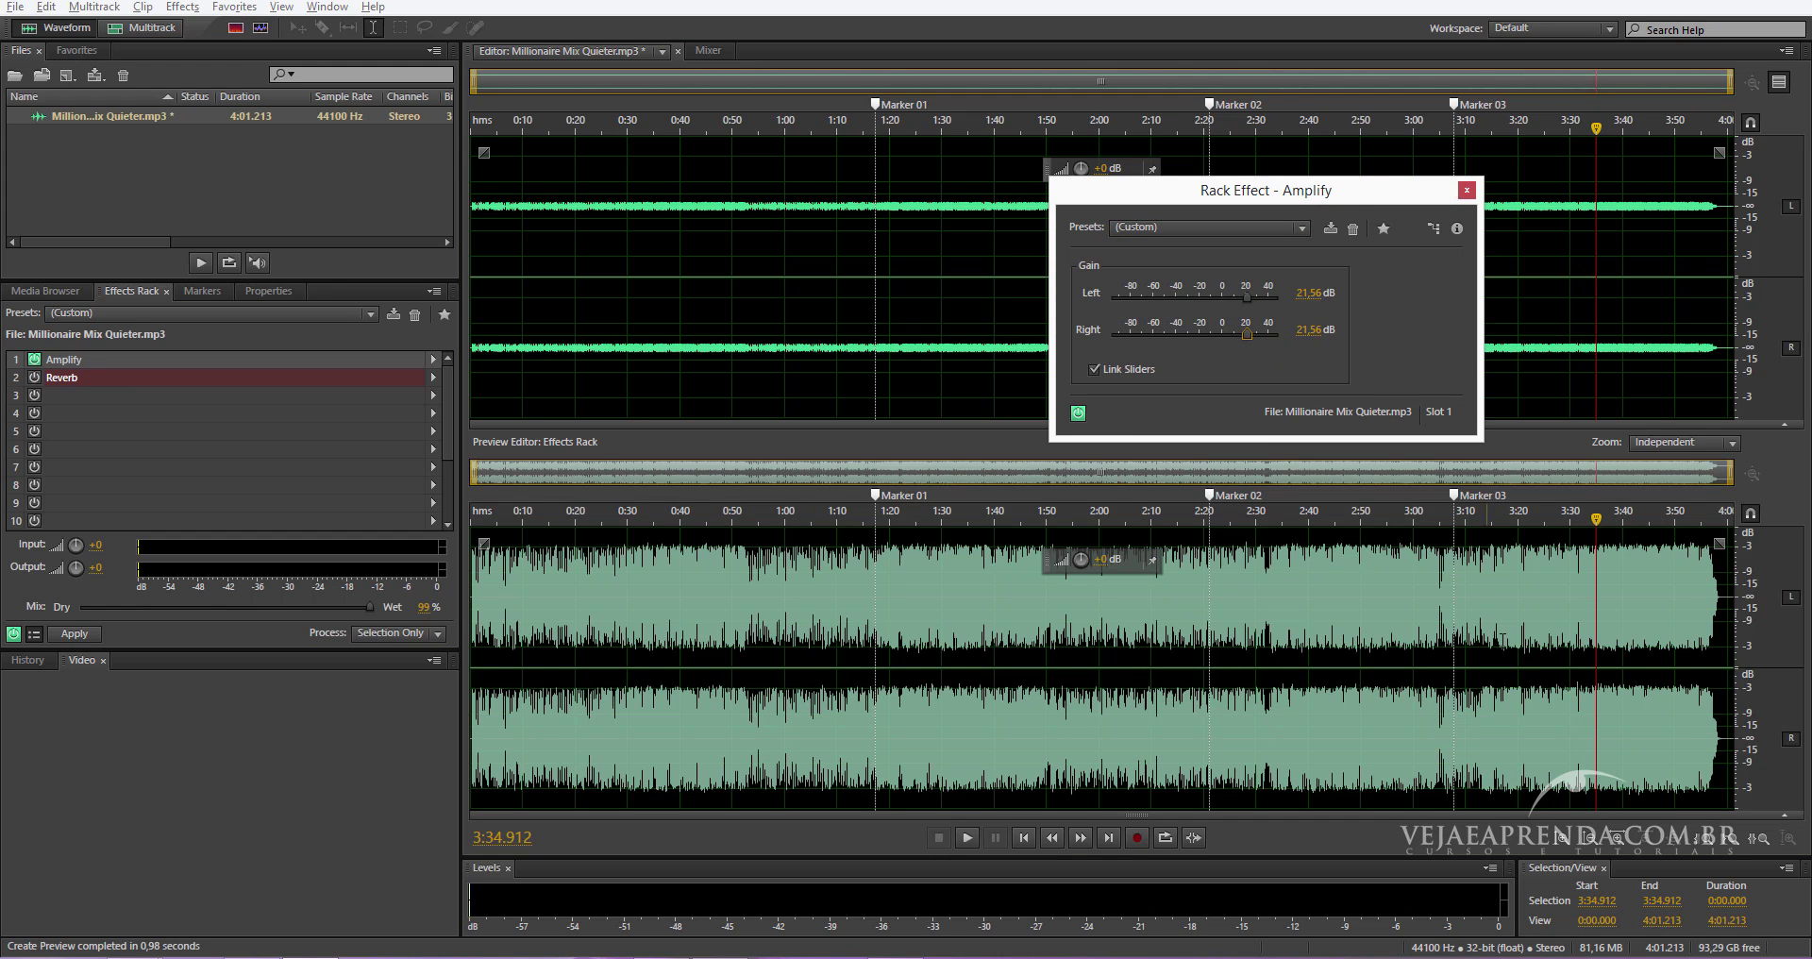
click(1503, 236)
key(space)
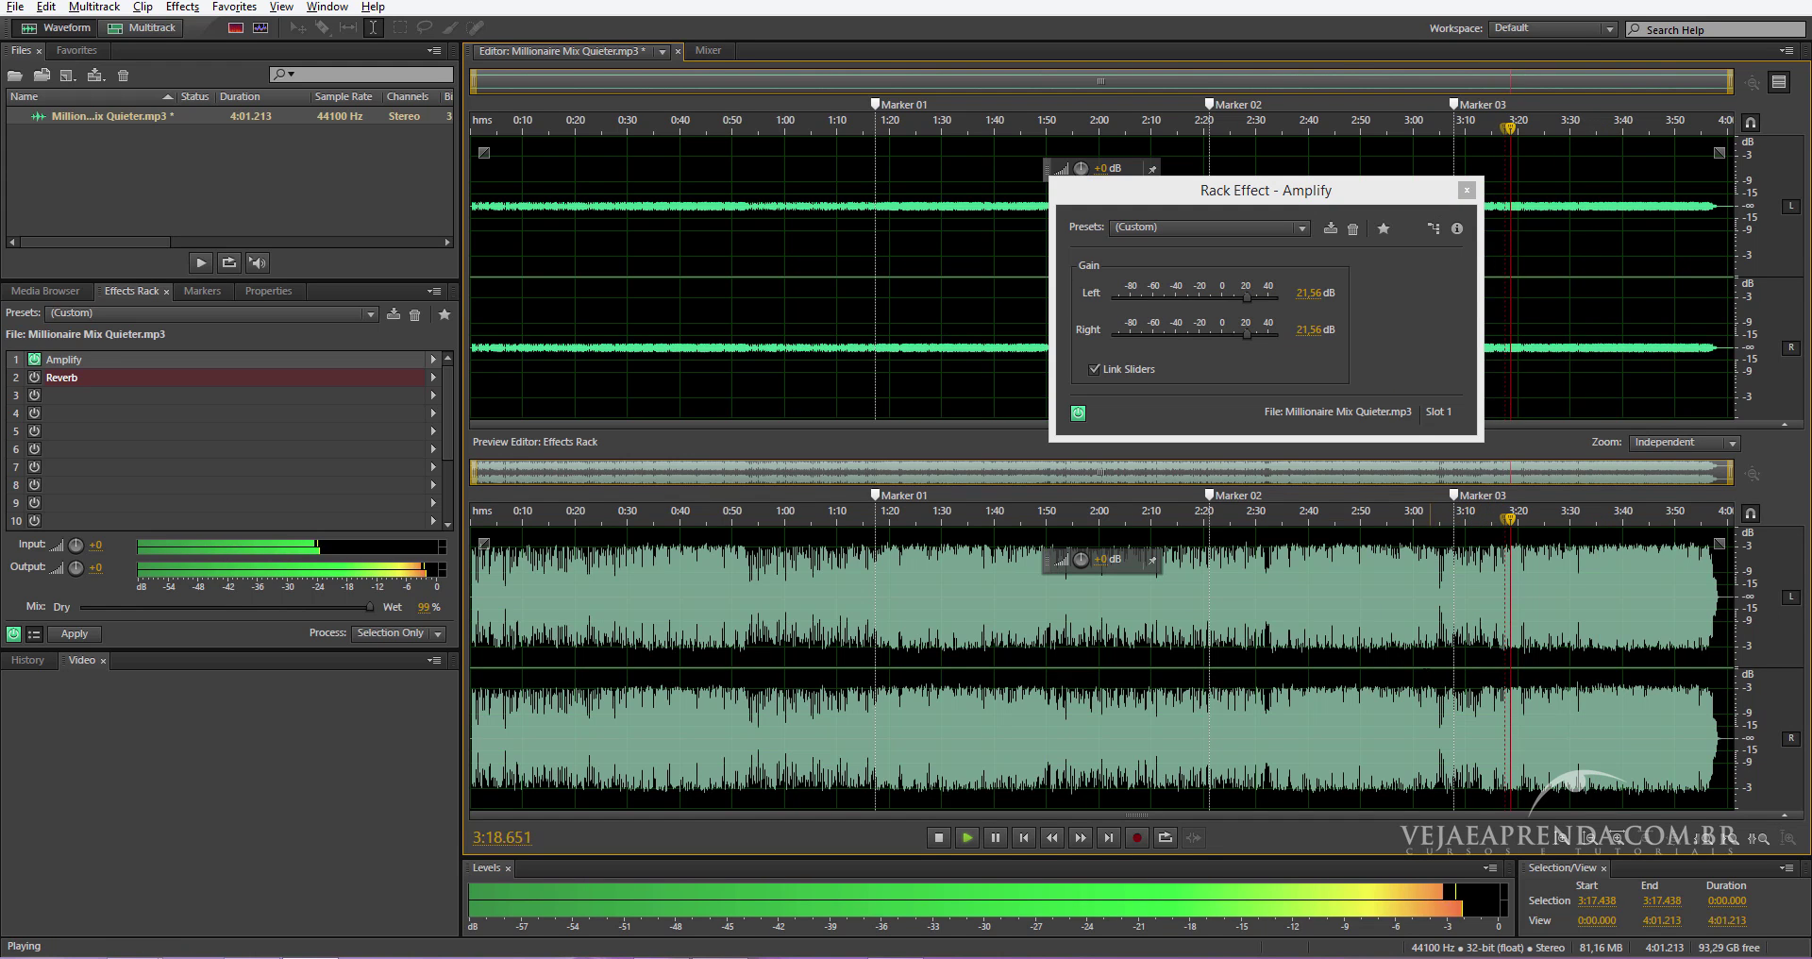
Try a linked Amplify gain of 17.49 dB during playback, stop, and set the gain to 22.37 dB.
click(1247, 296)
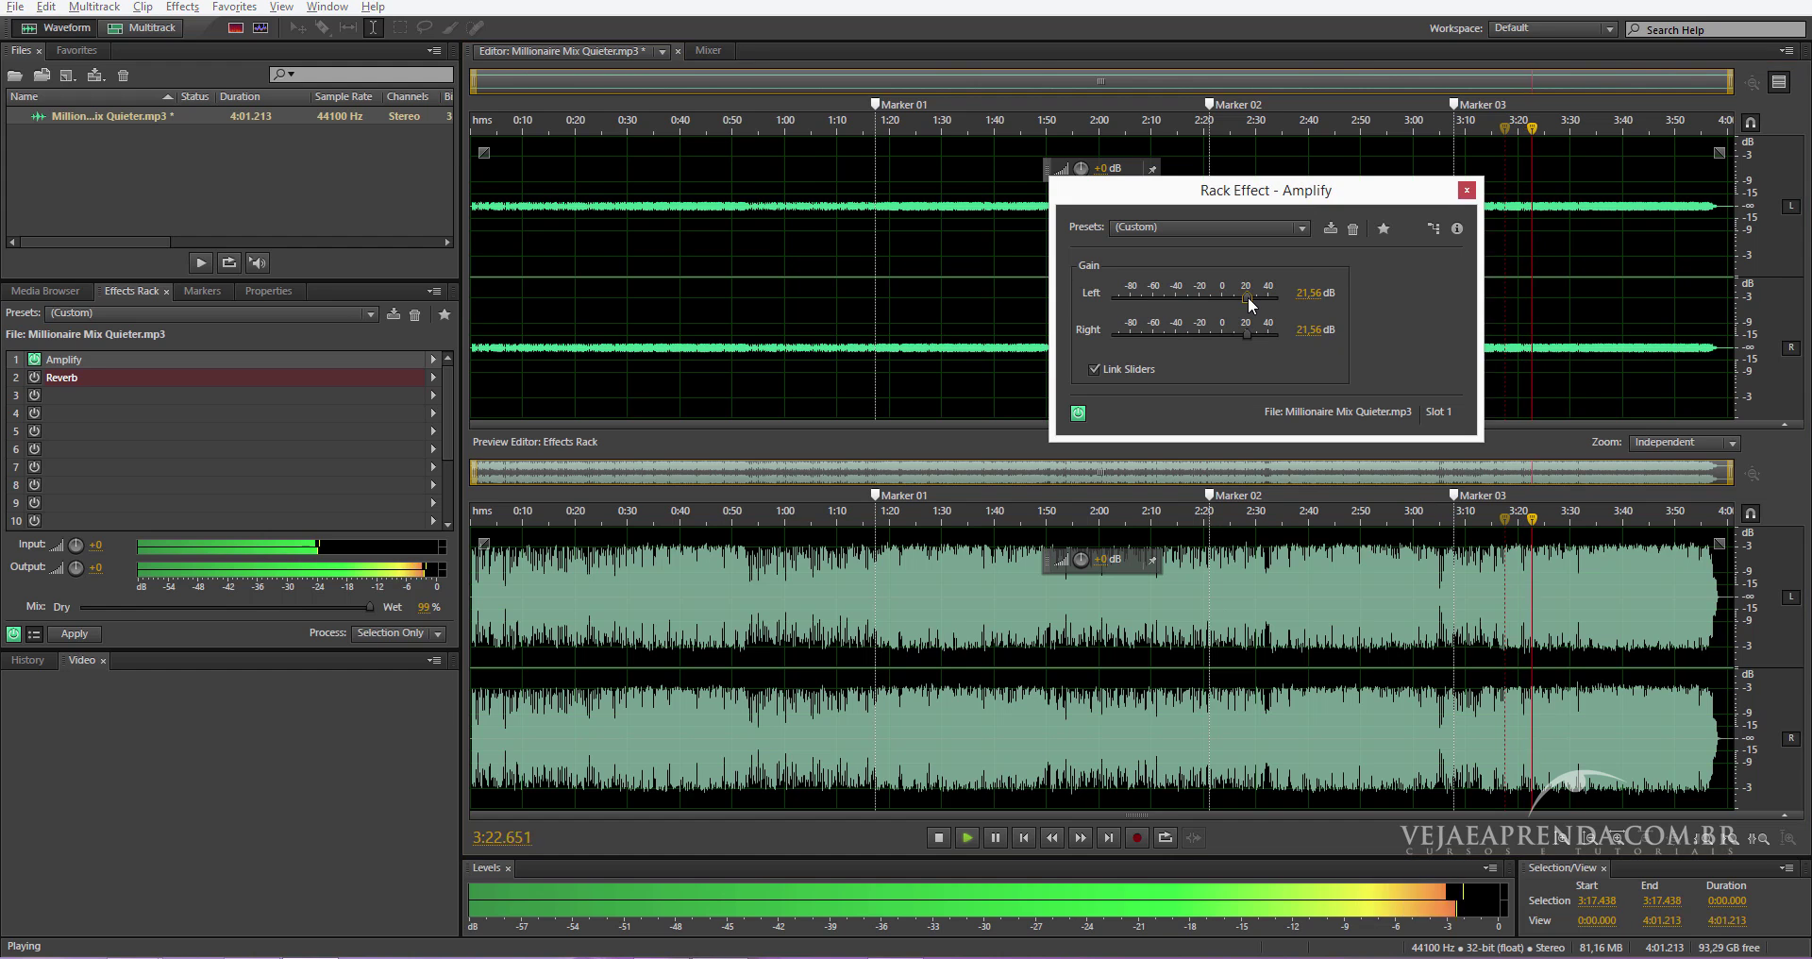
drag(1248, 296, 1242, 298)
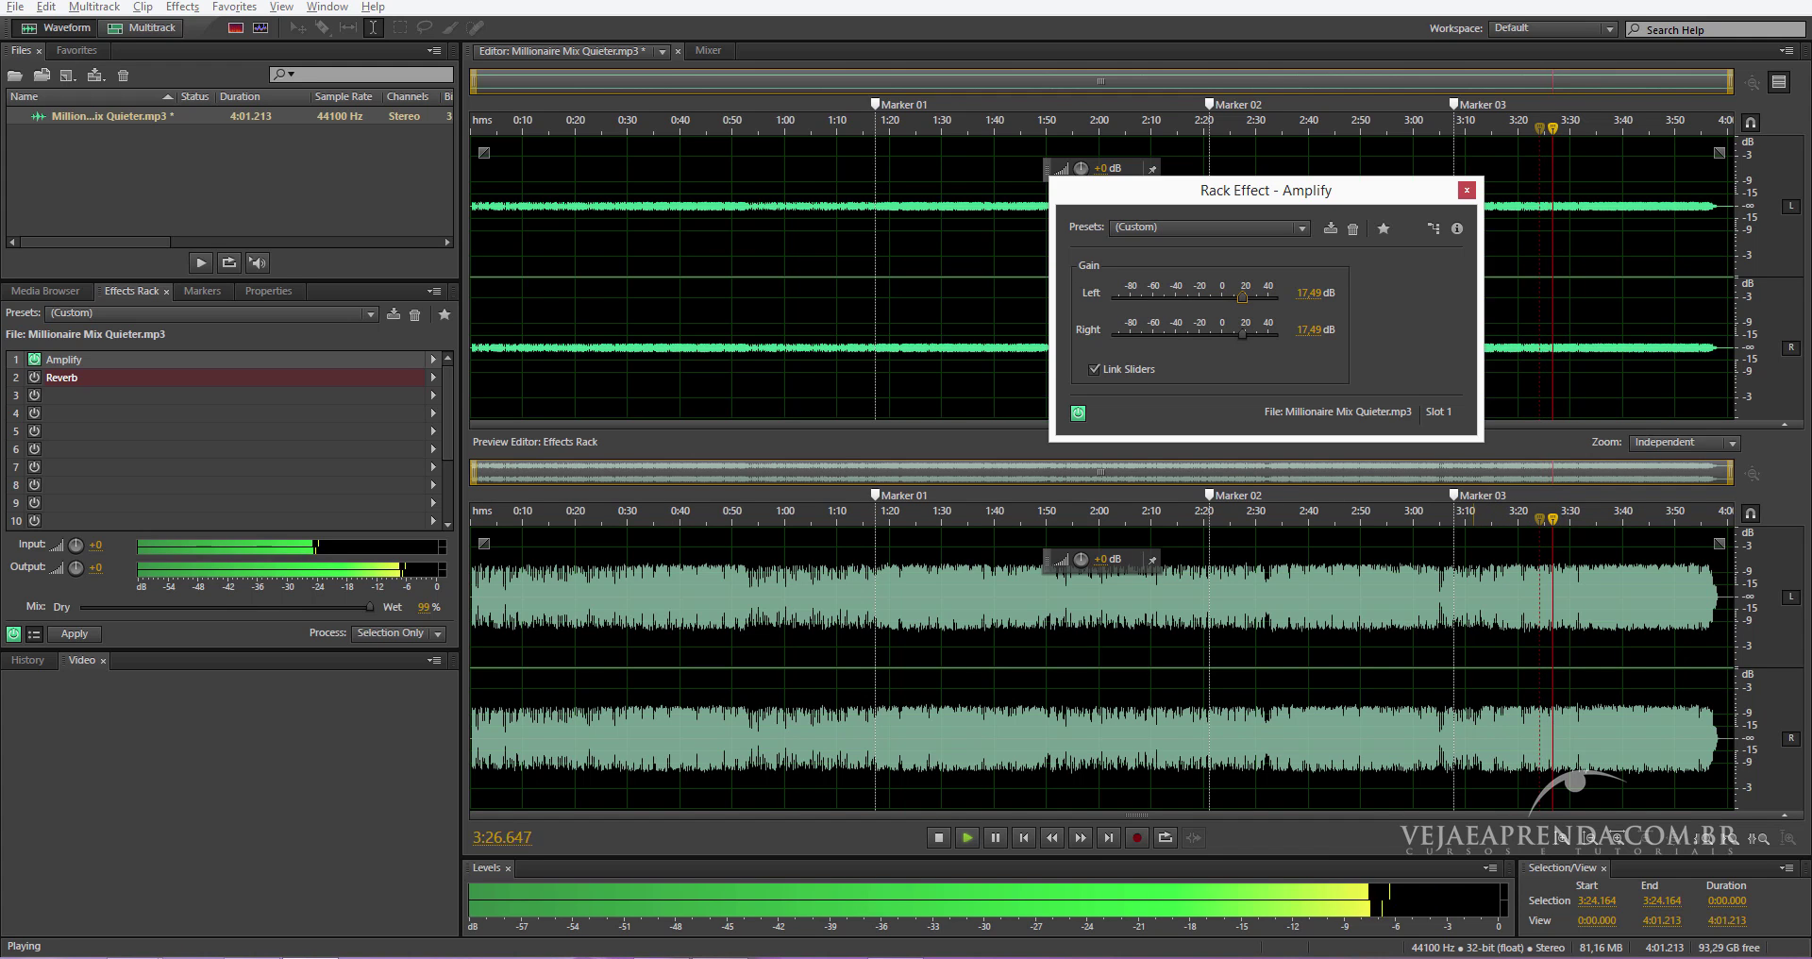
key(space)
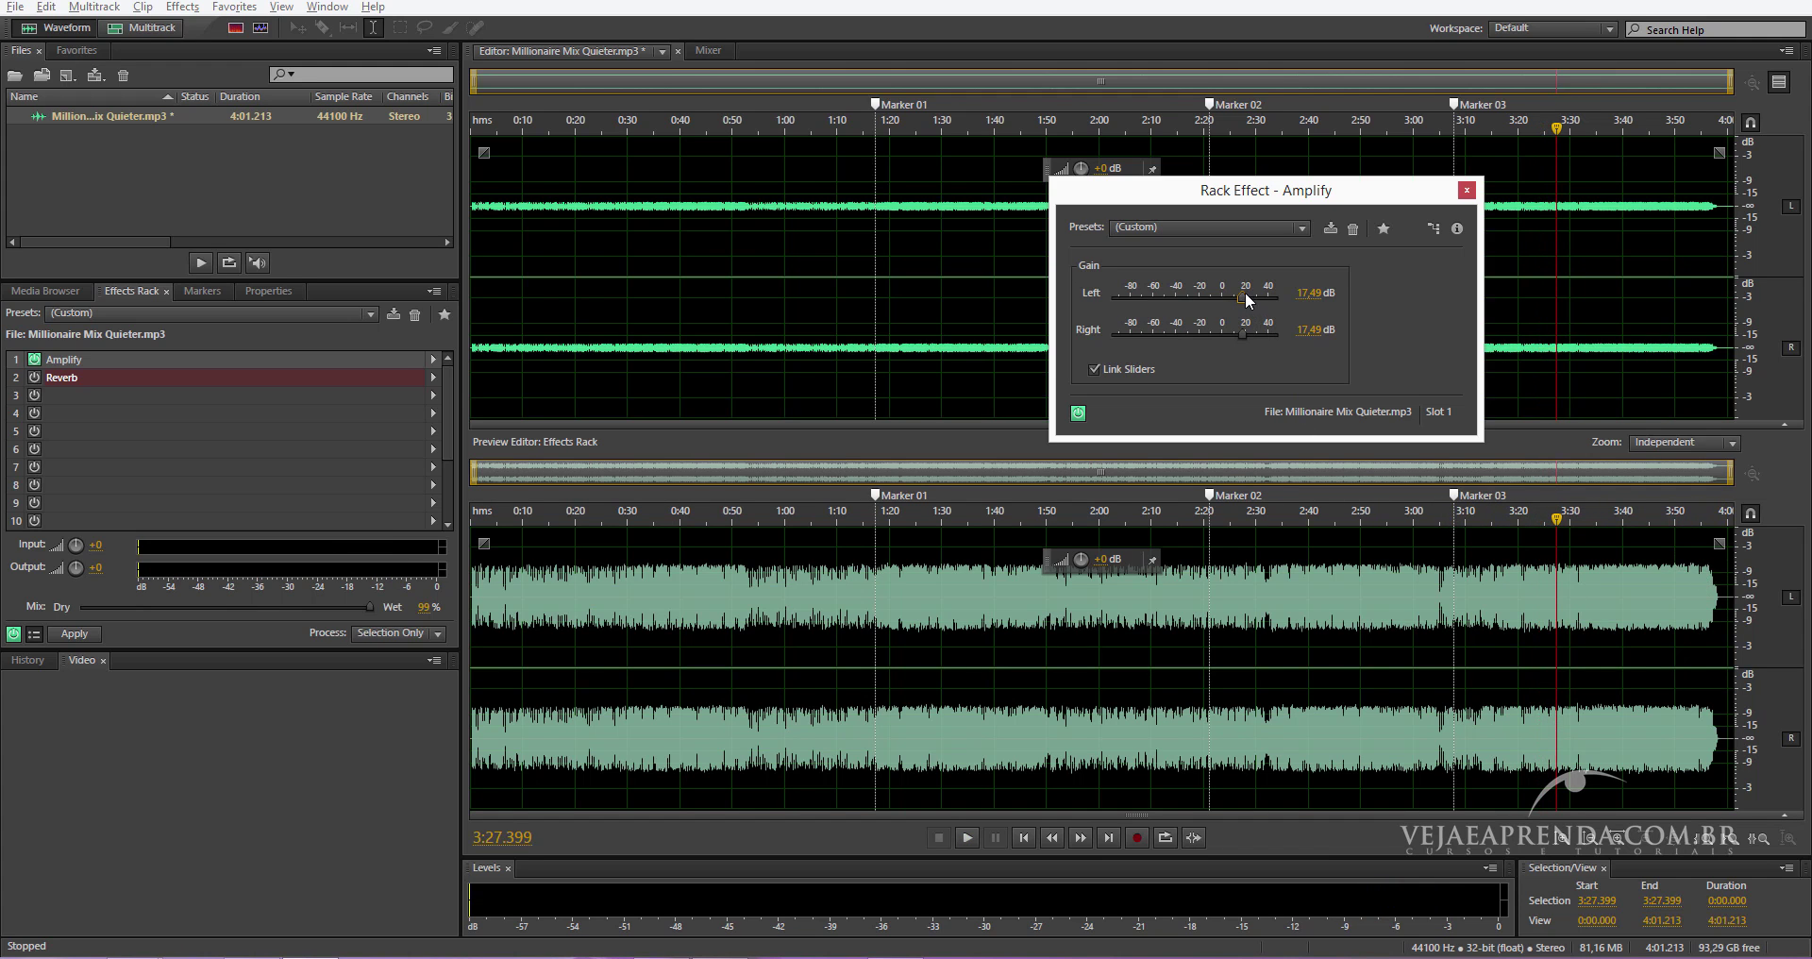
drag(1250, 301, 1251, 302)
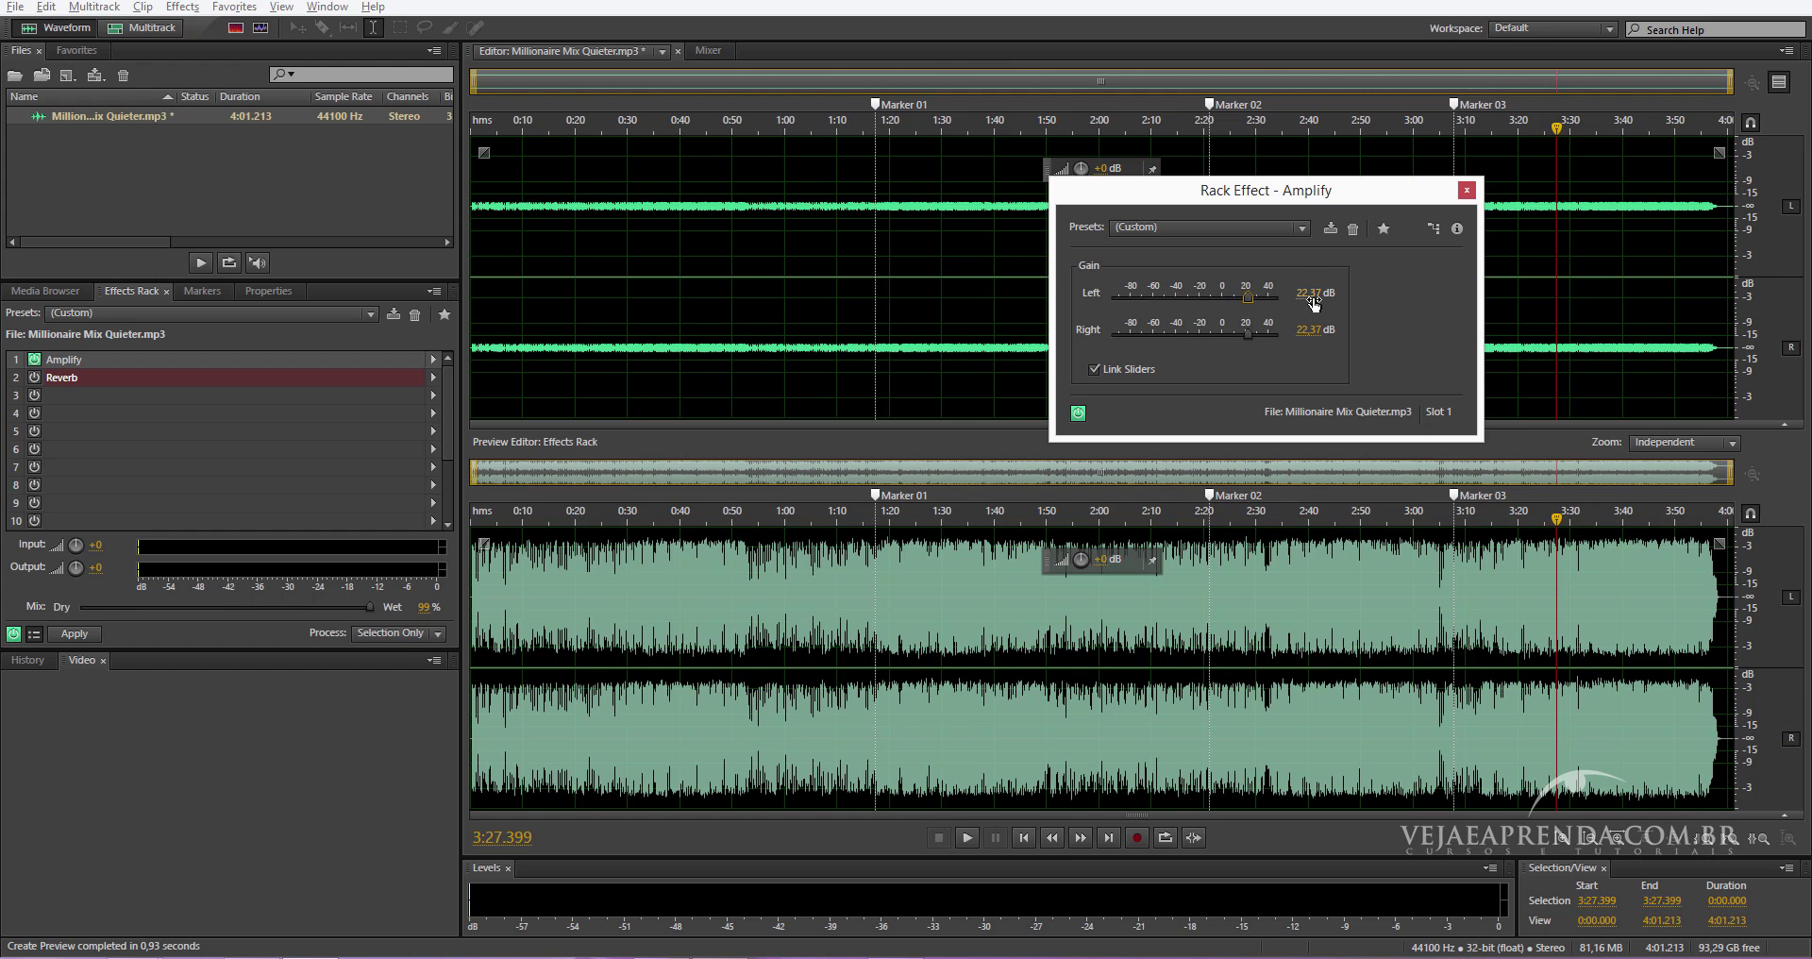
Set the linked Amplify gain to 20 dB and close the effect's settings.
click(1310, 296)
text(20)
key(Return)
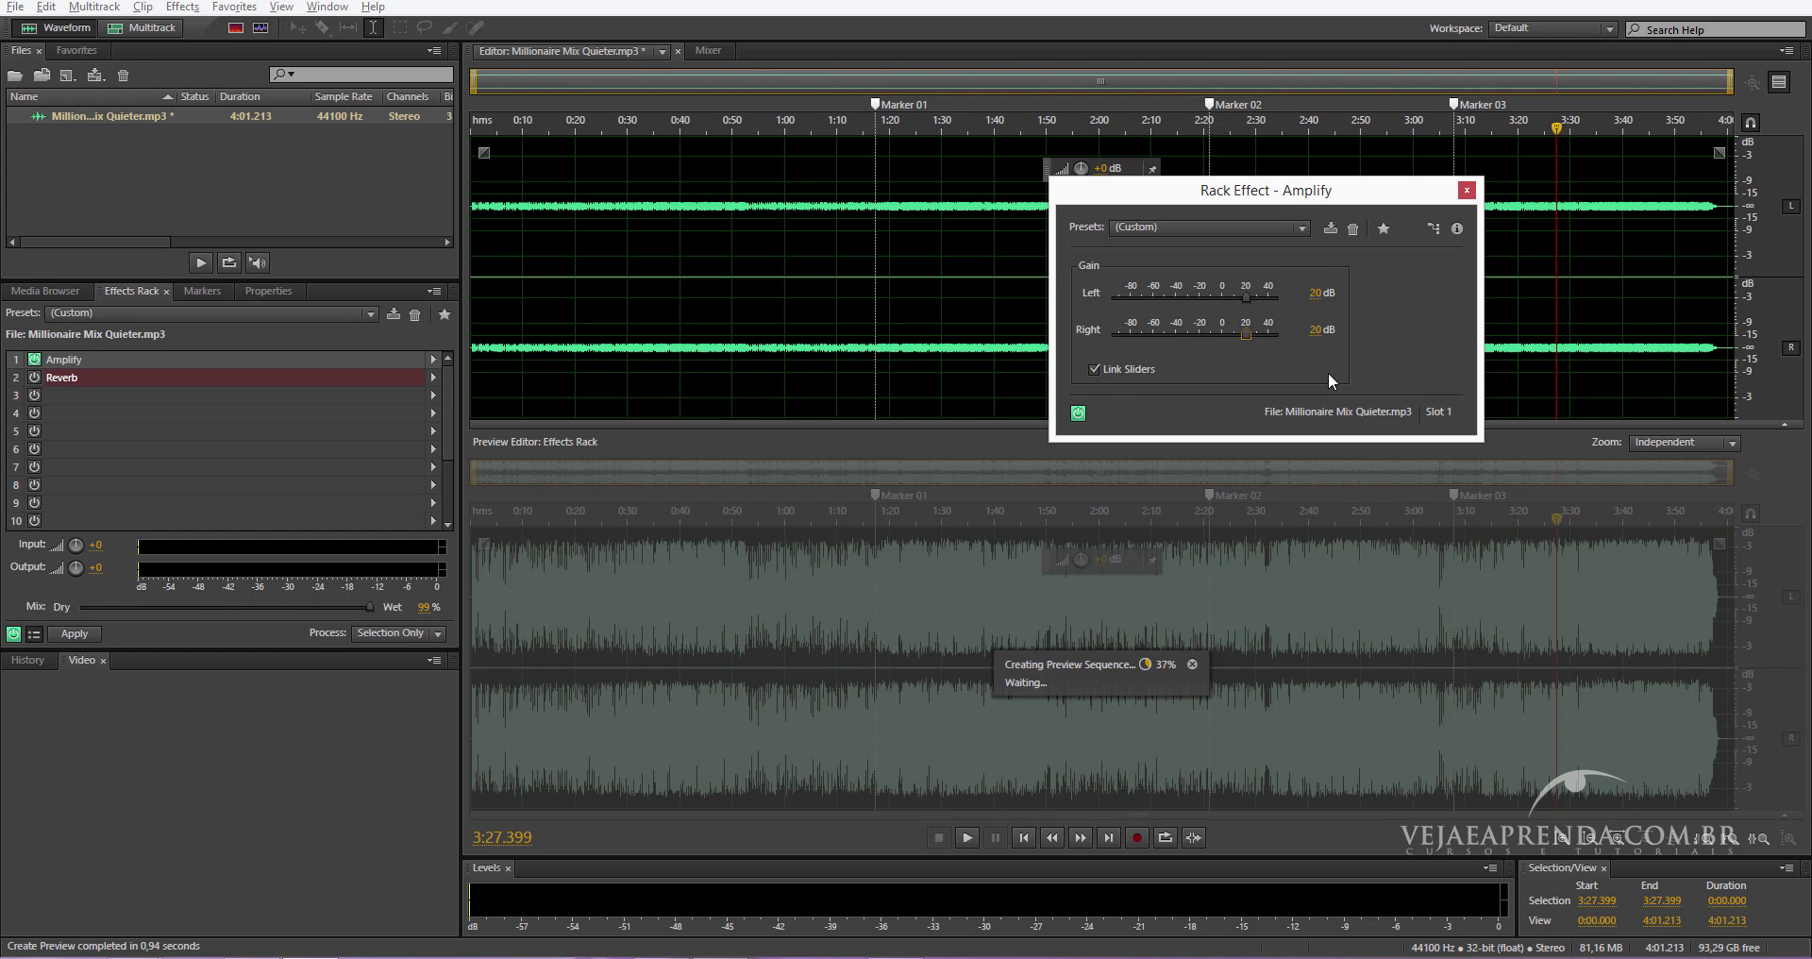
key(ctrl+n)
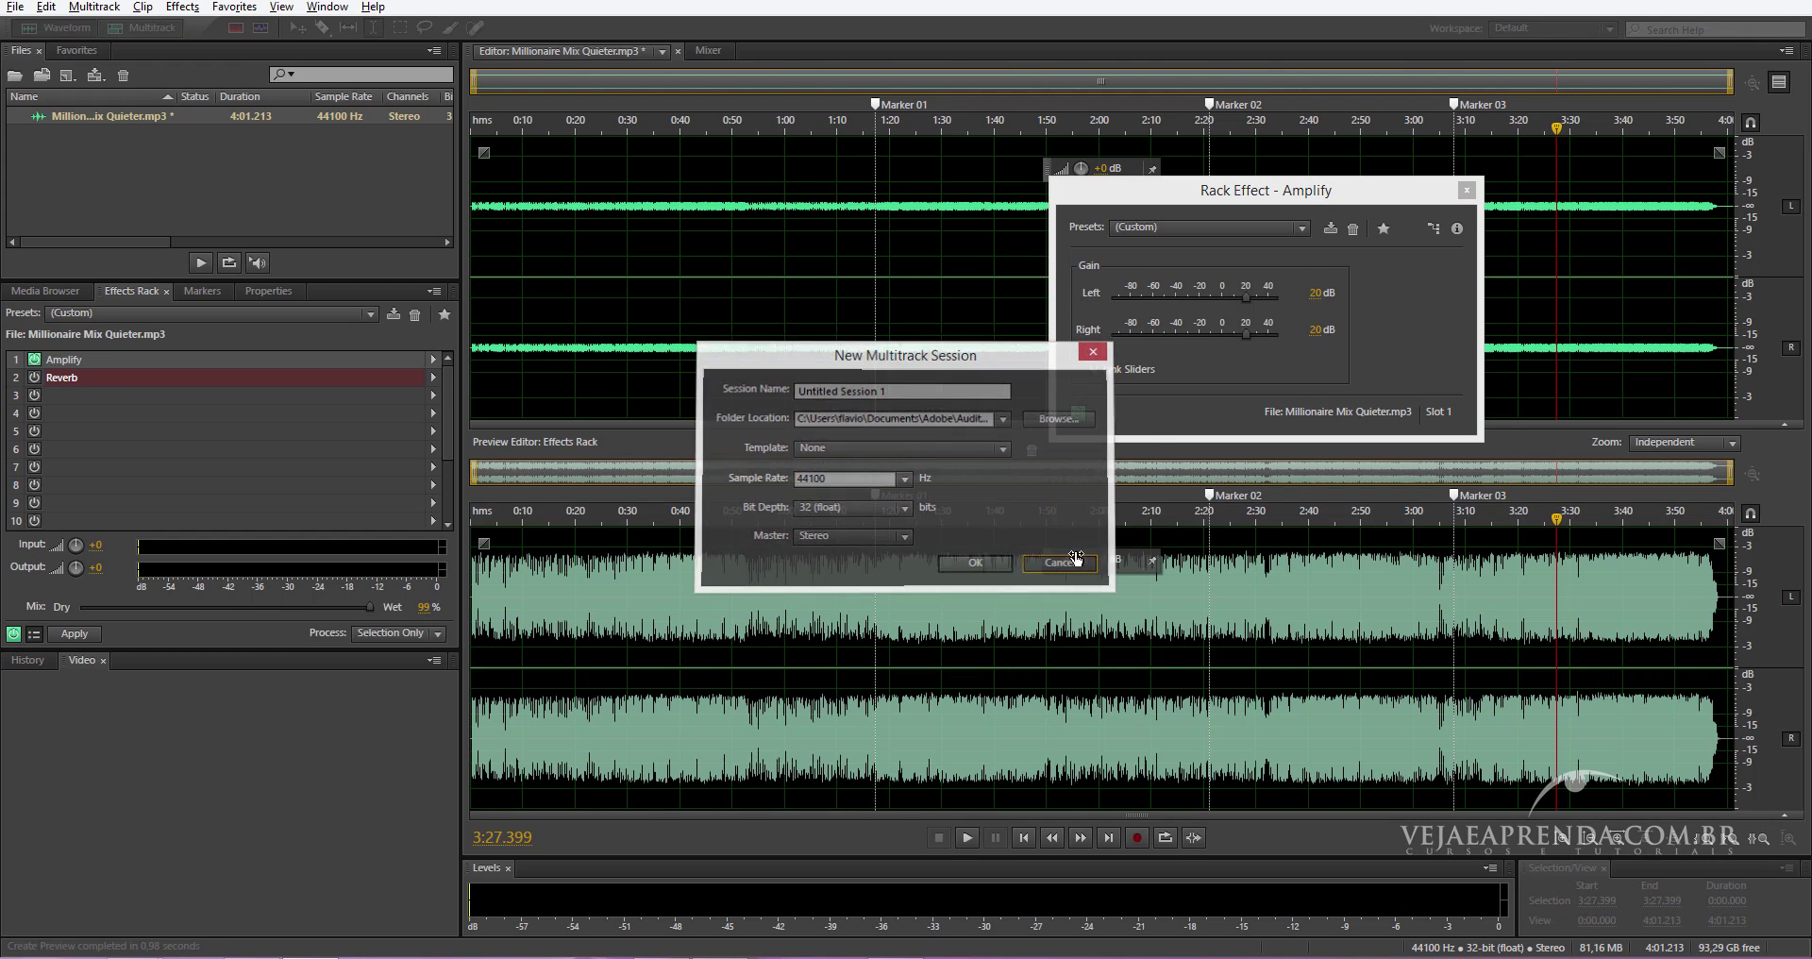
click(1058, 563)
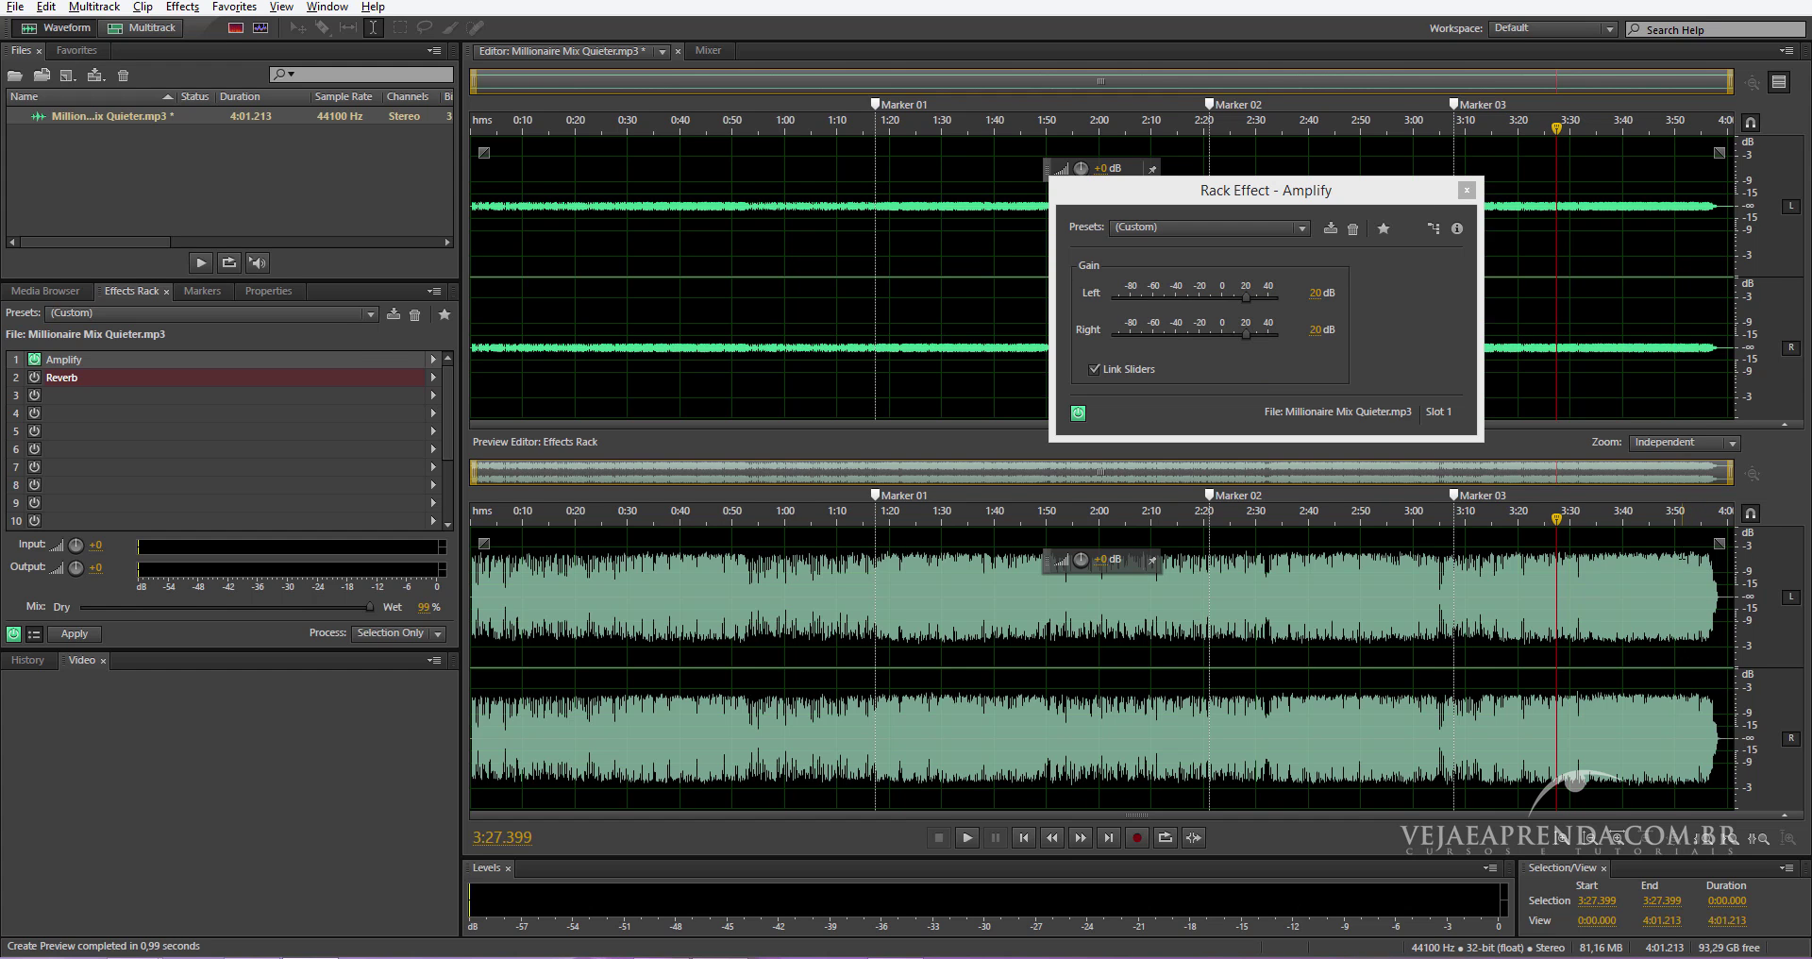
click(1466, 189)
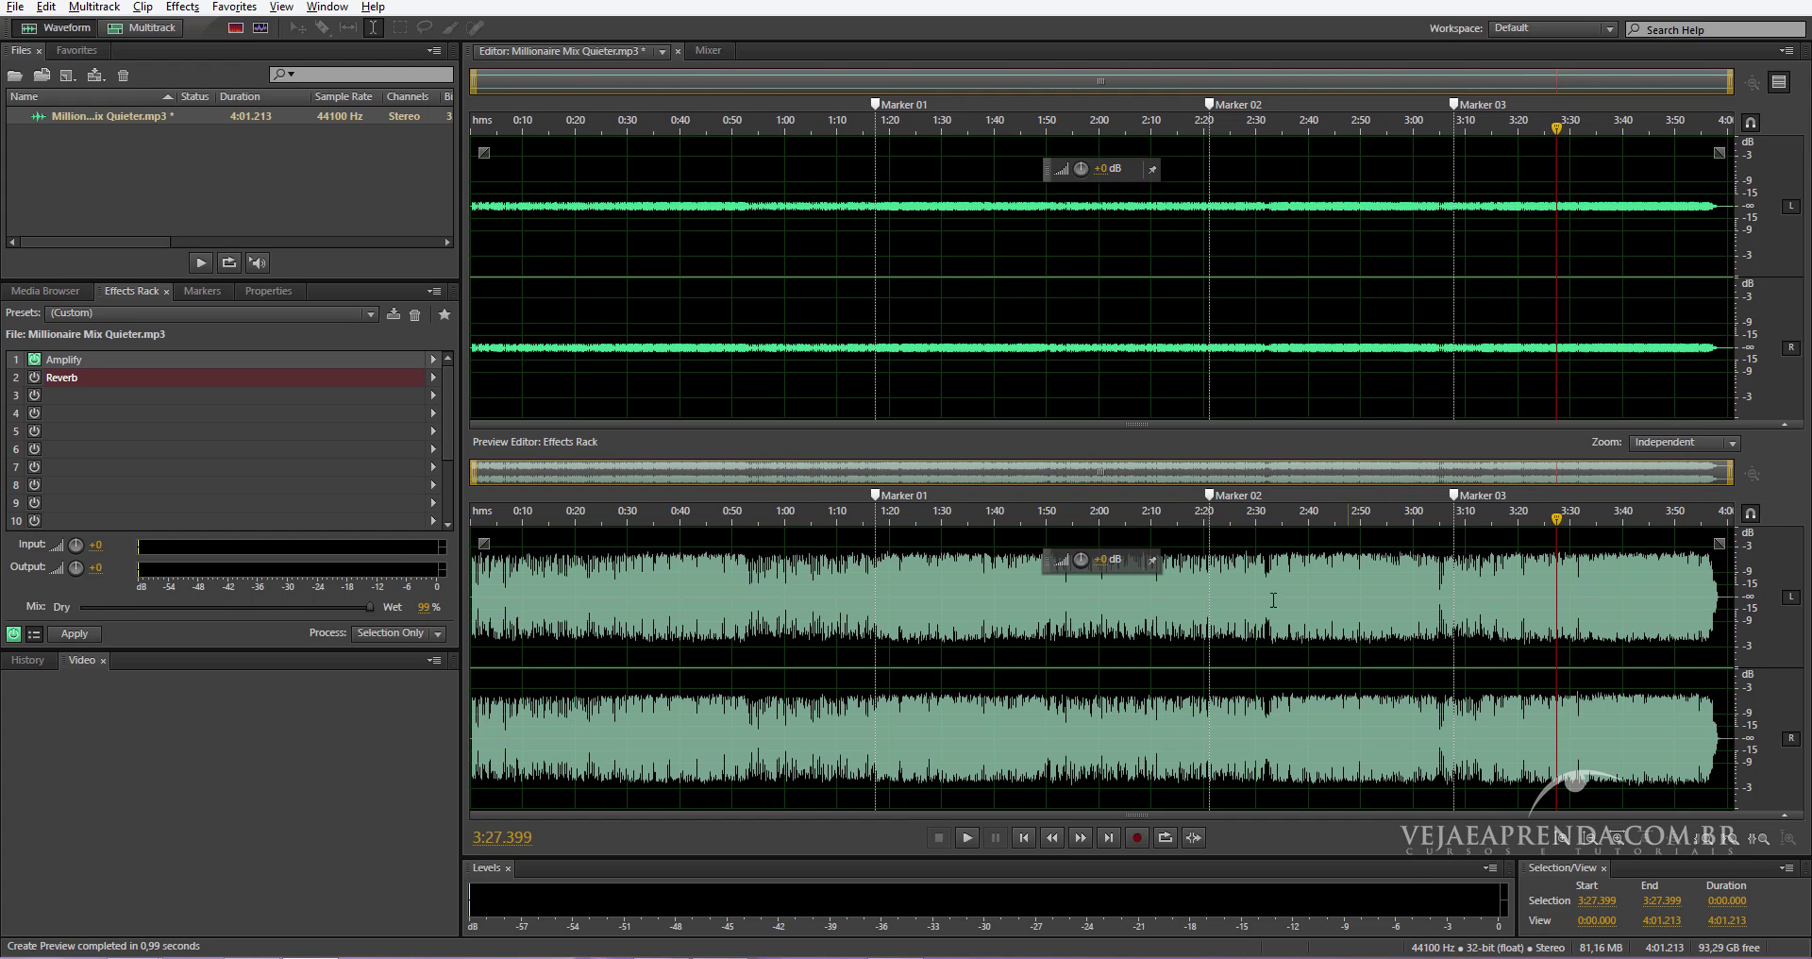
Play the amplified track from about 2:28 for roughly ten seconds and stop playback.
click(1247, 600)
key(space)
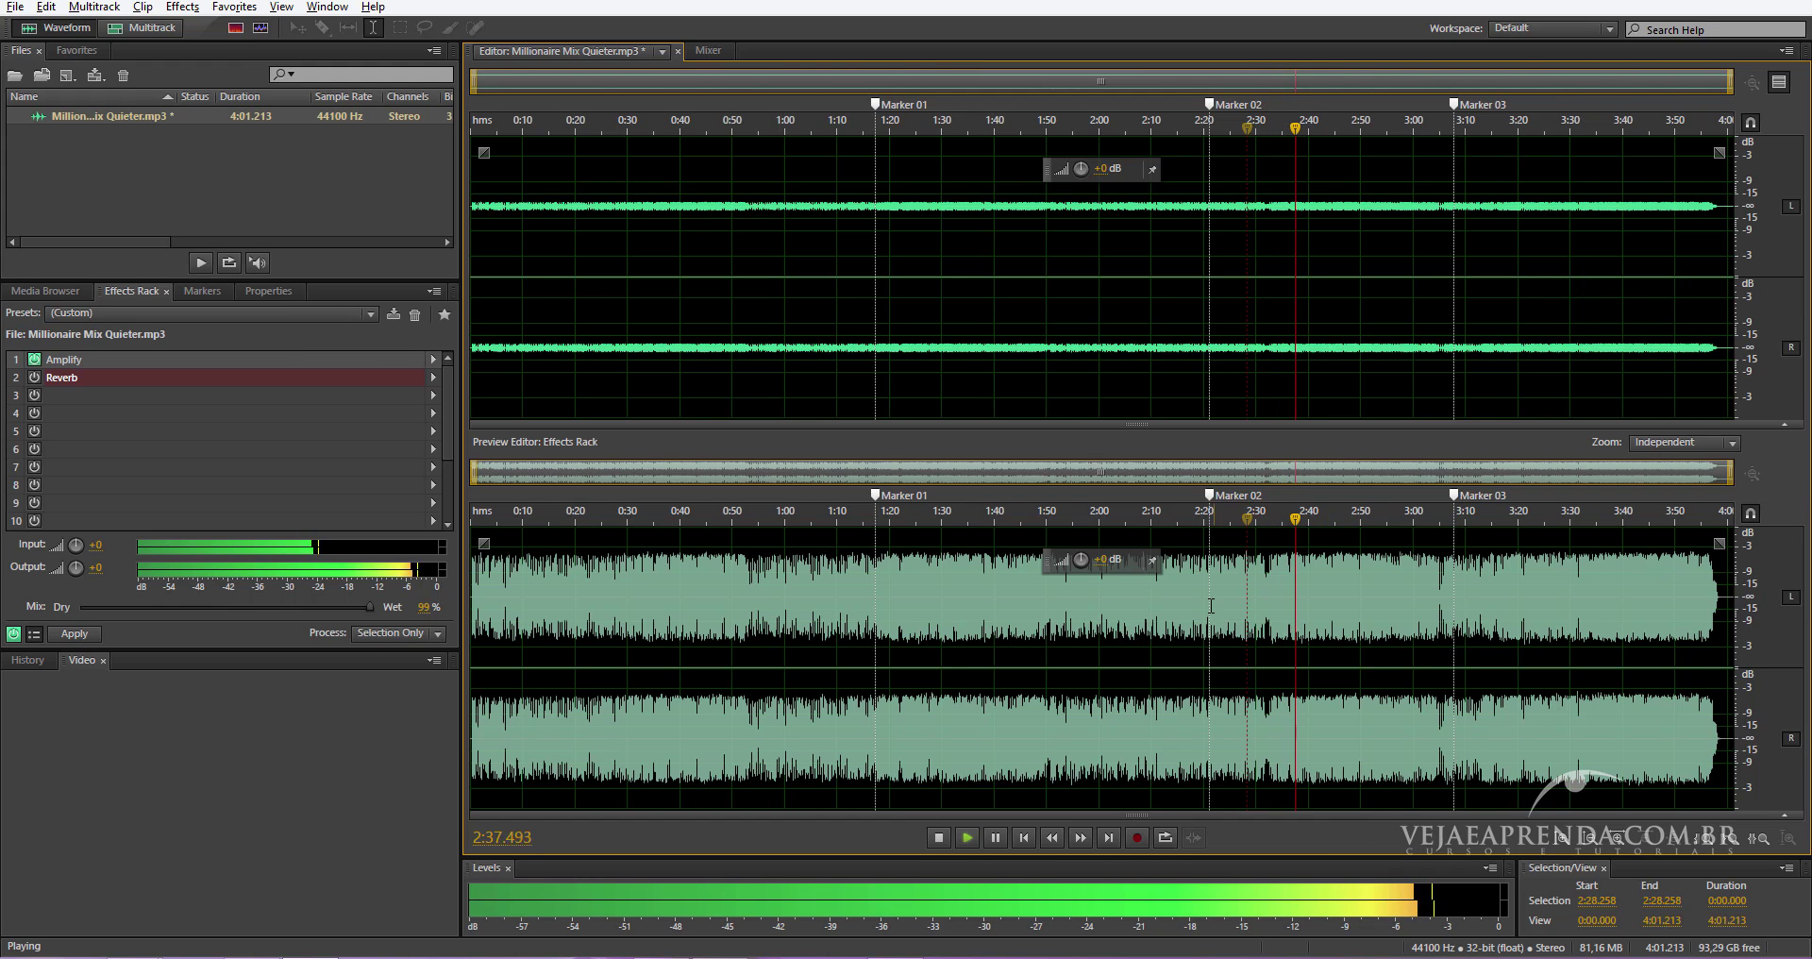
key(space)
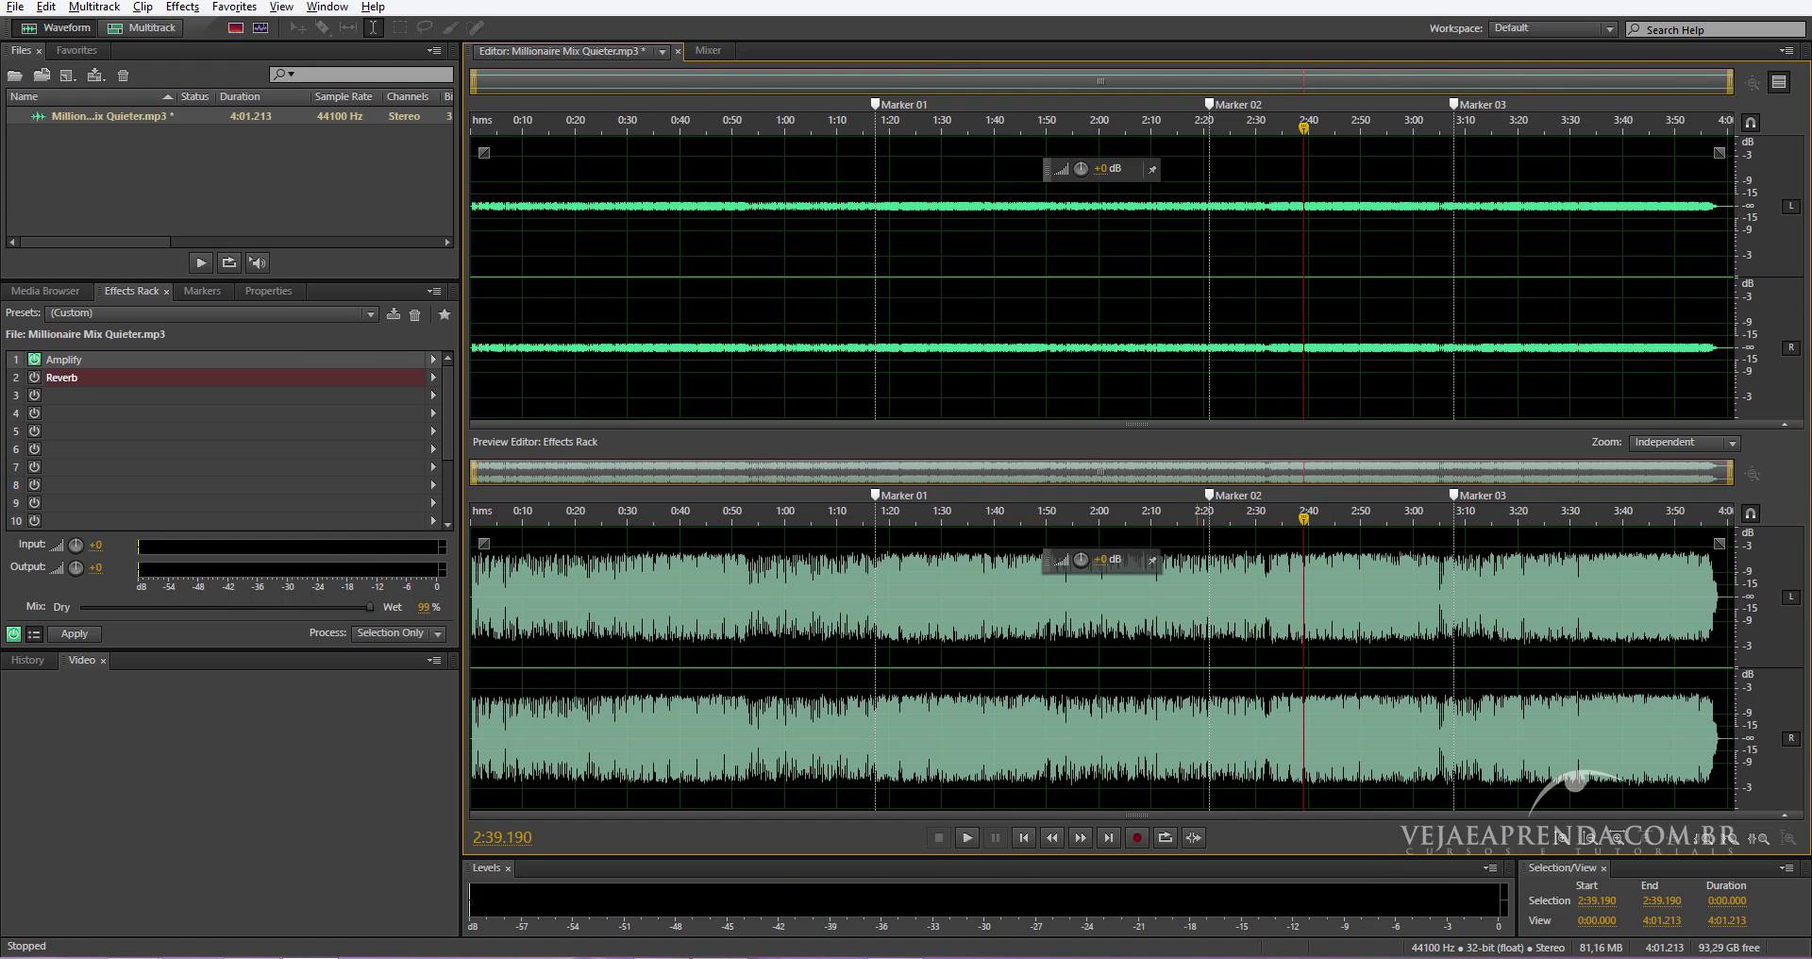
Place the playhead at 0:50, move it to about 2:32, play a short passage from there, and stop.
click(671, 590)
click(733, 620)
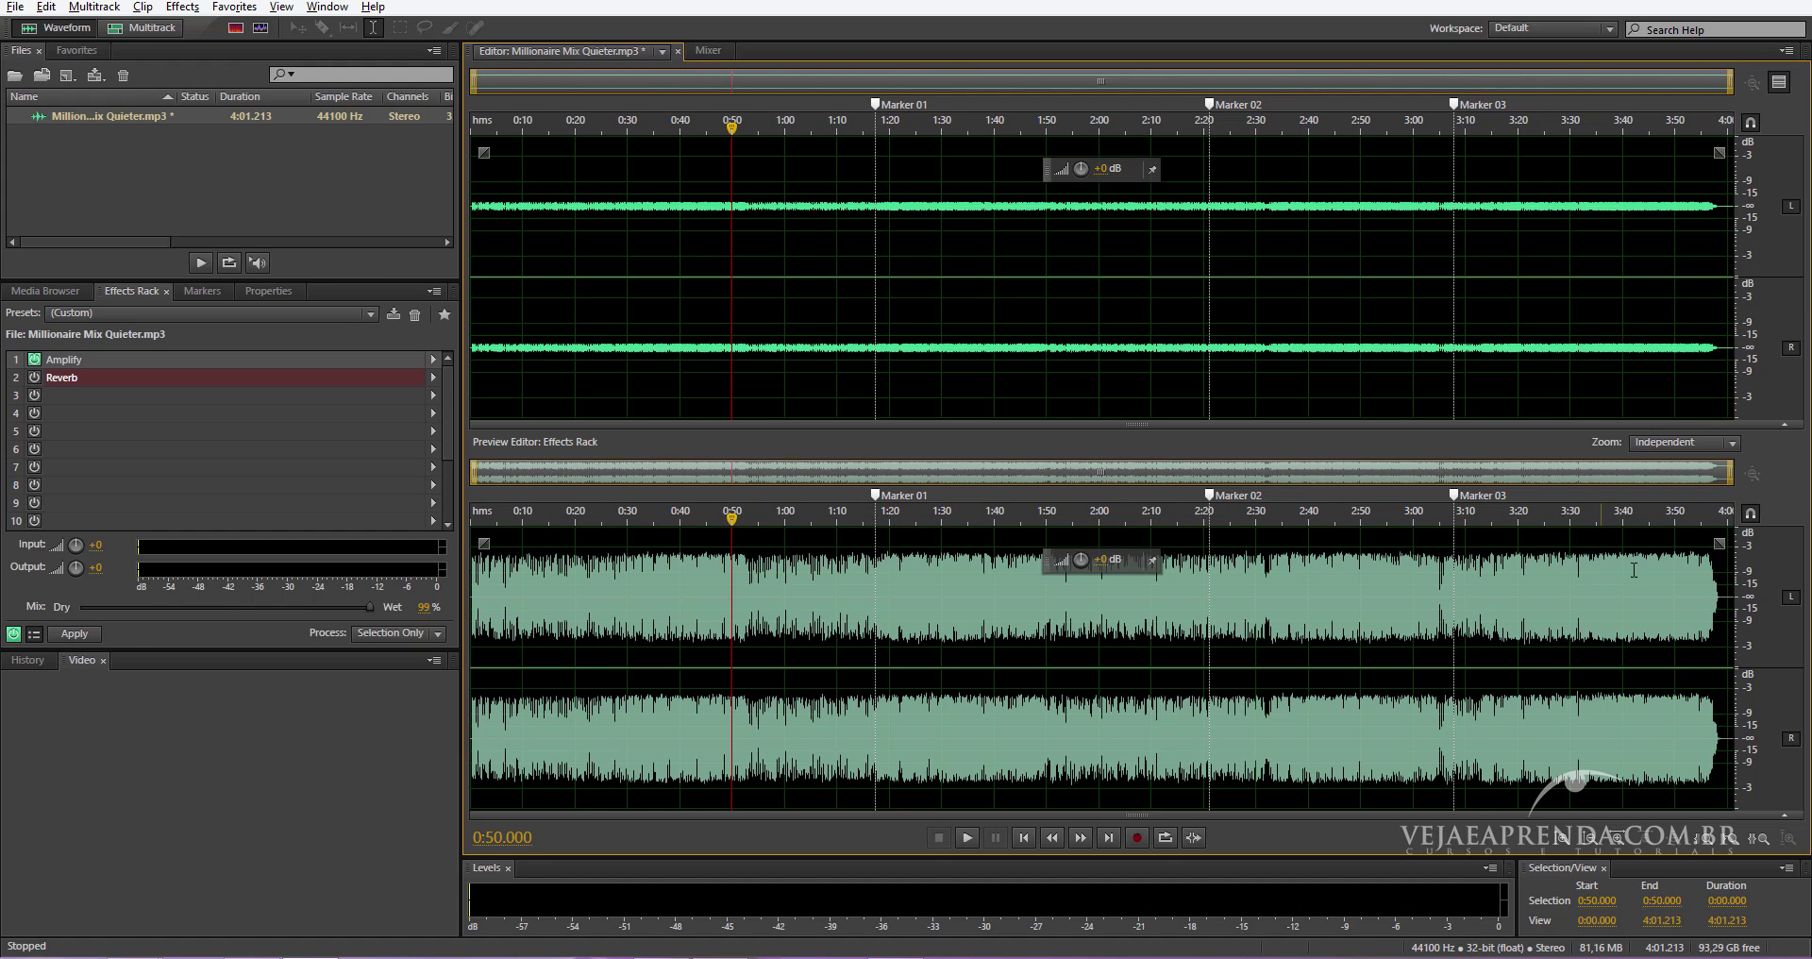
click(1266, 614)
key(space)
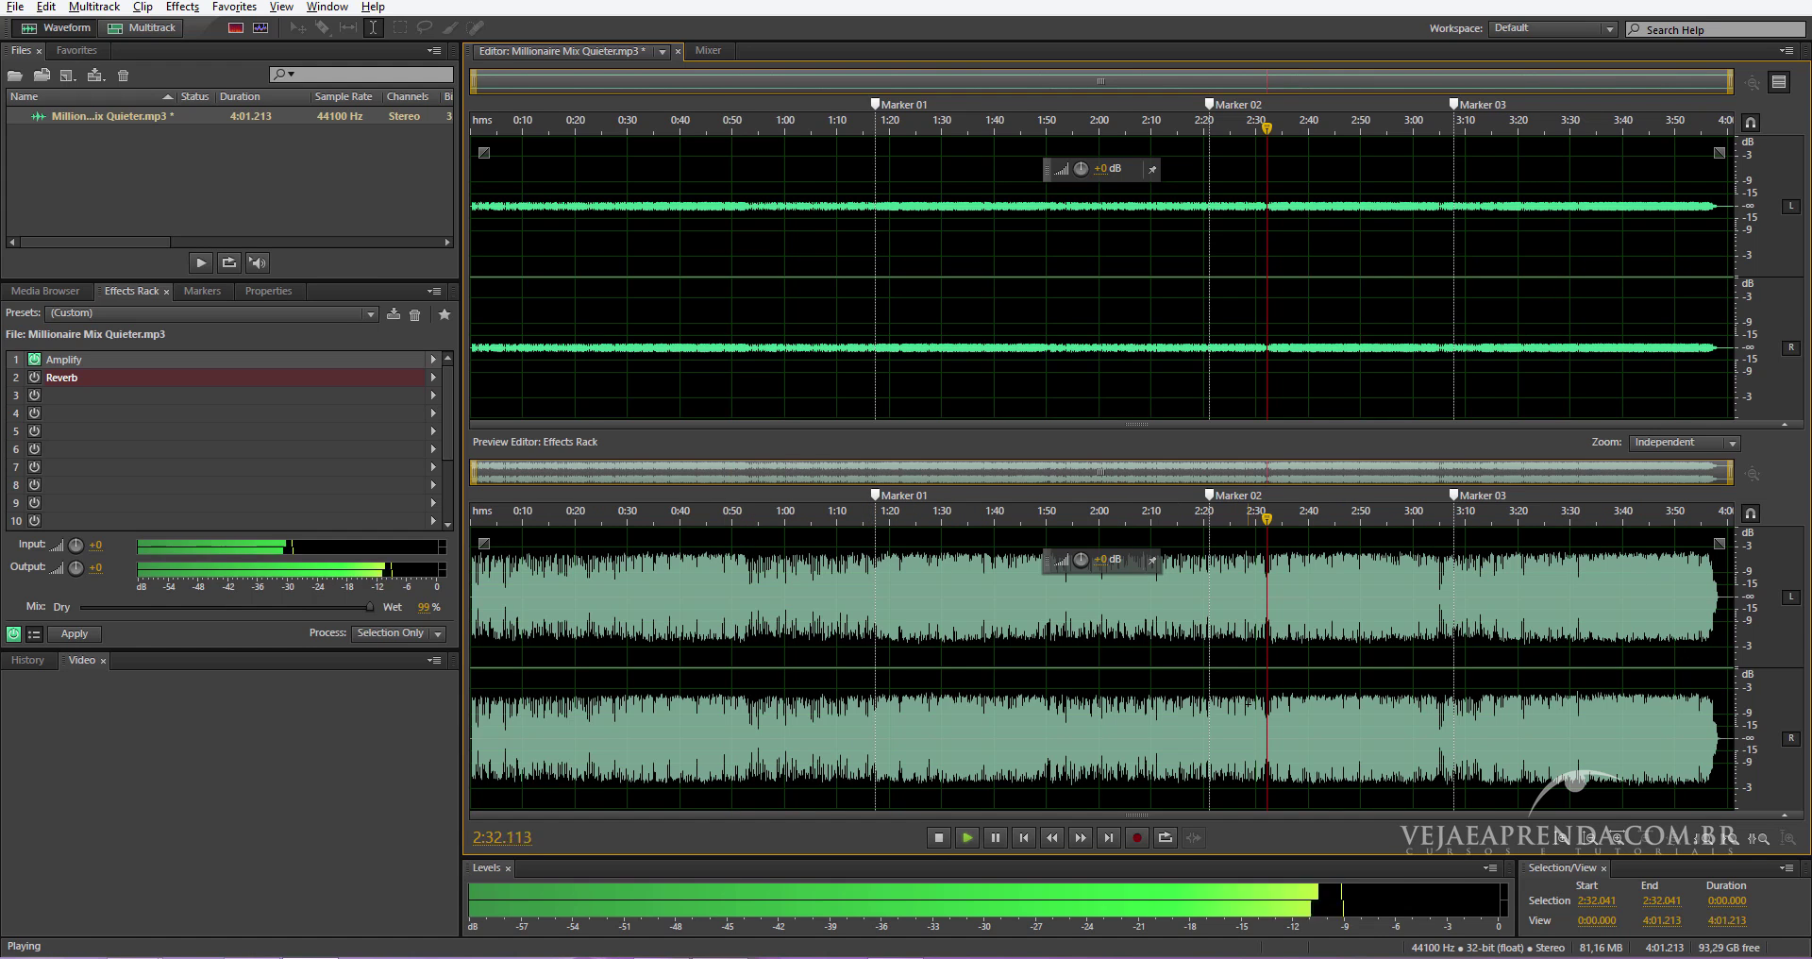
key(space)
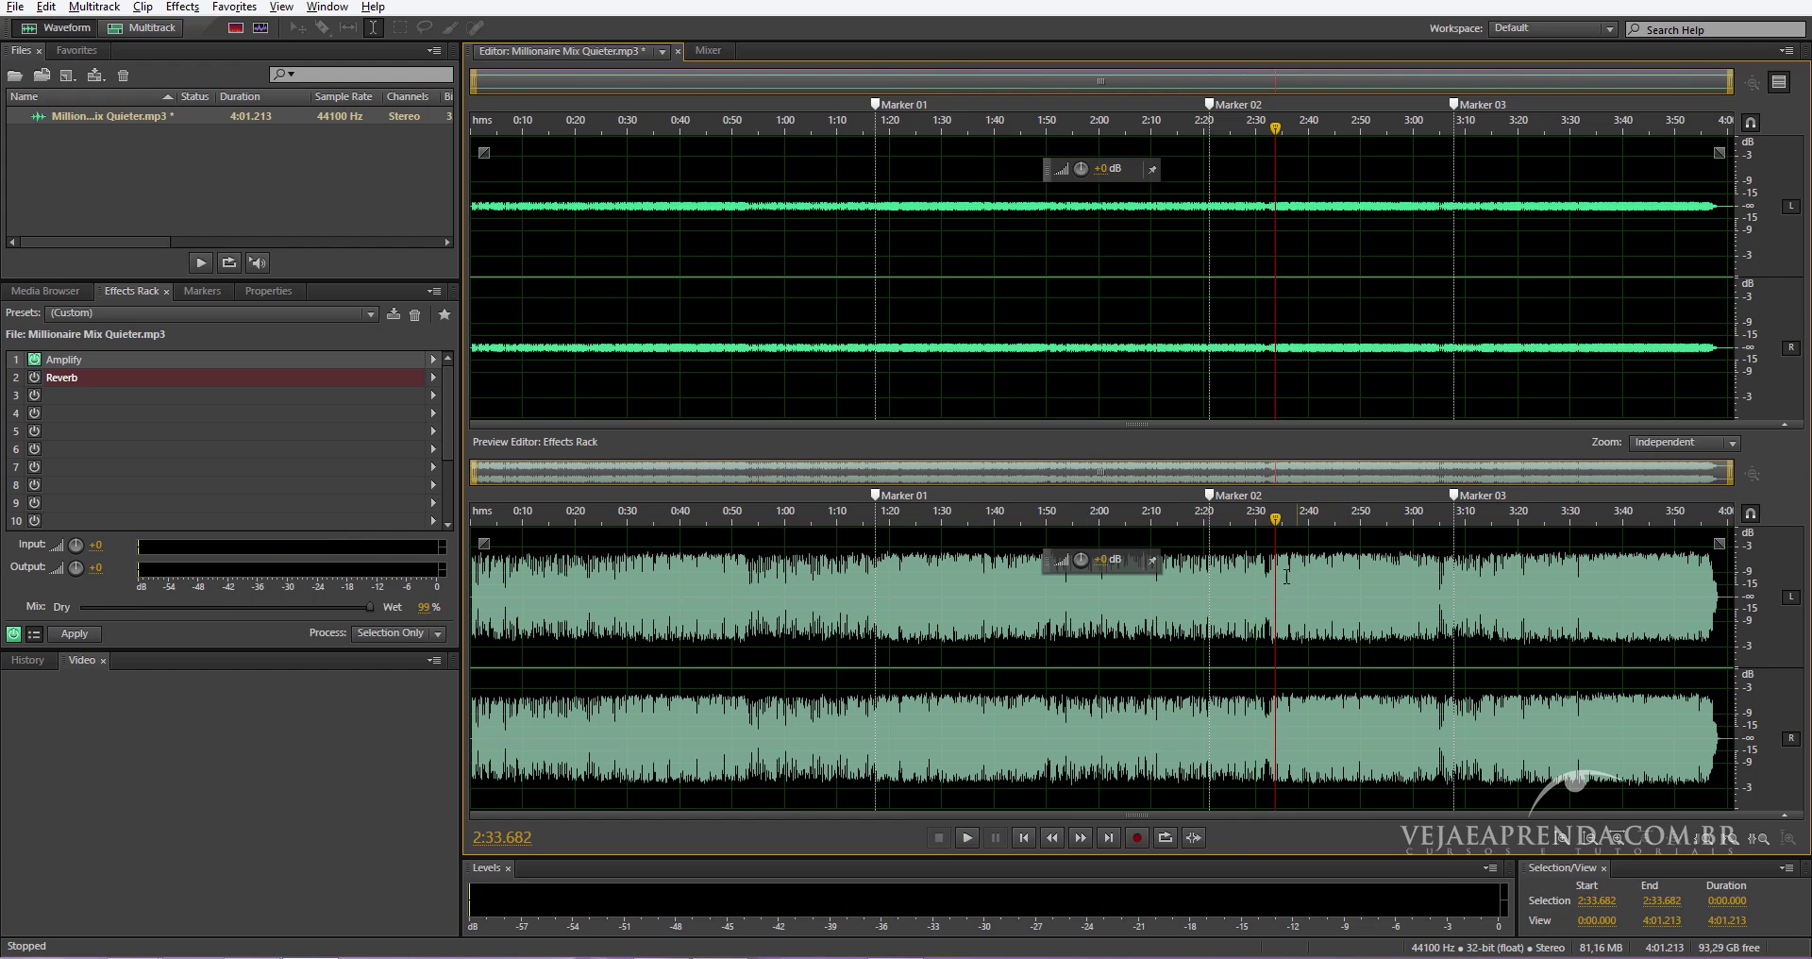
Move the playhead to 2:50 and reposition it at about 1:24, just after Marker 01.
drag(1271, 127, 1360, 127)
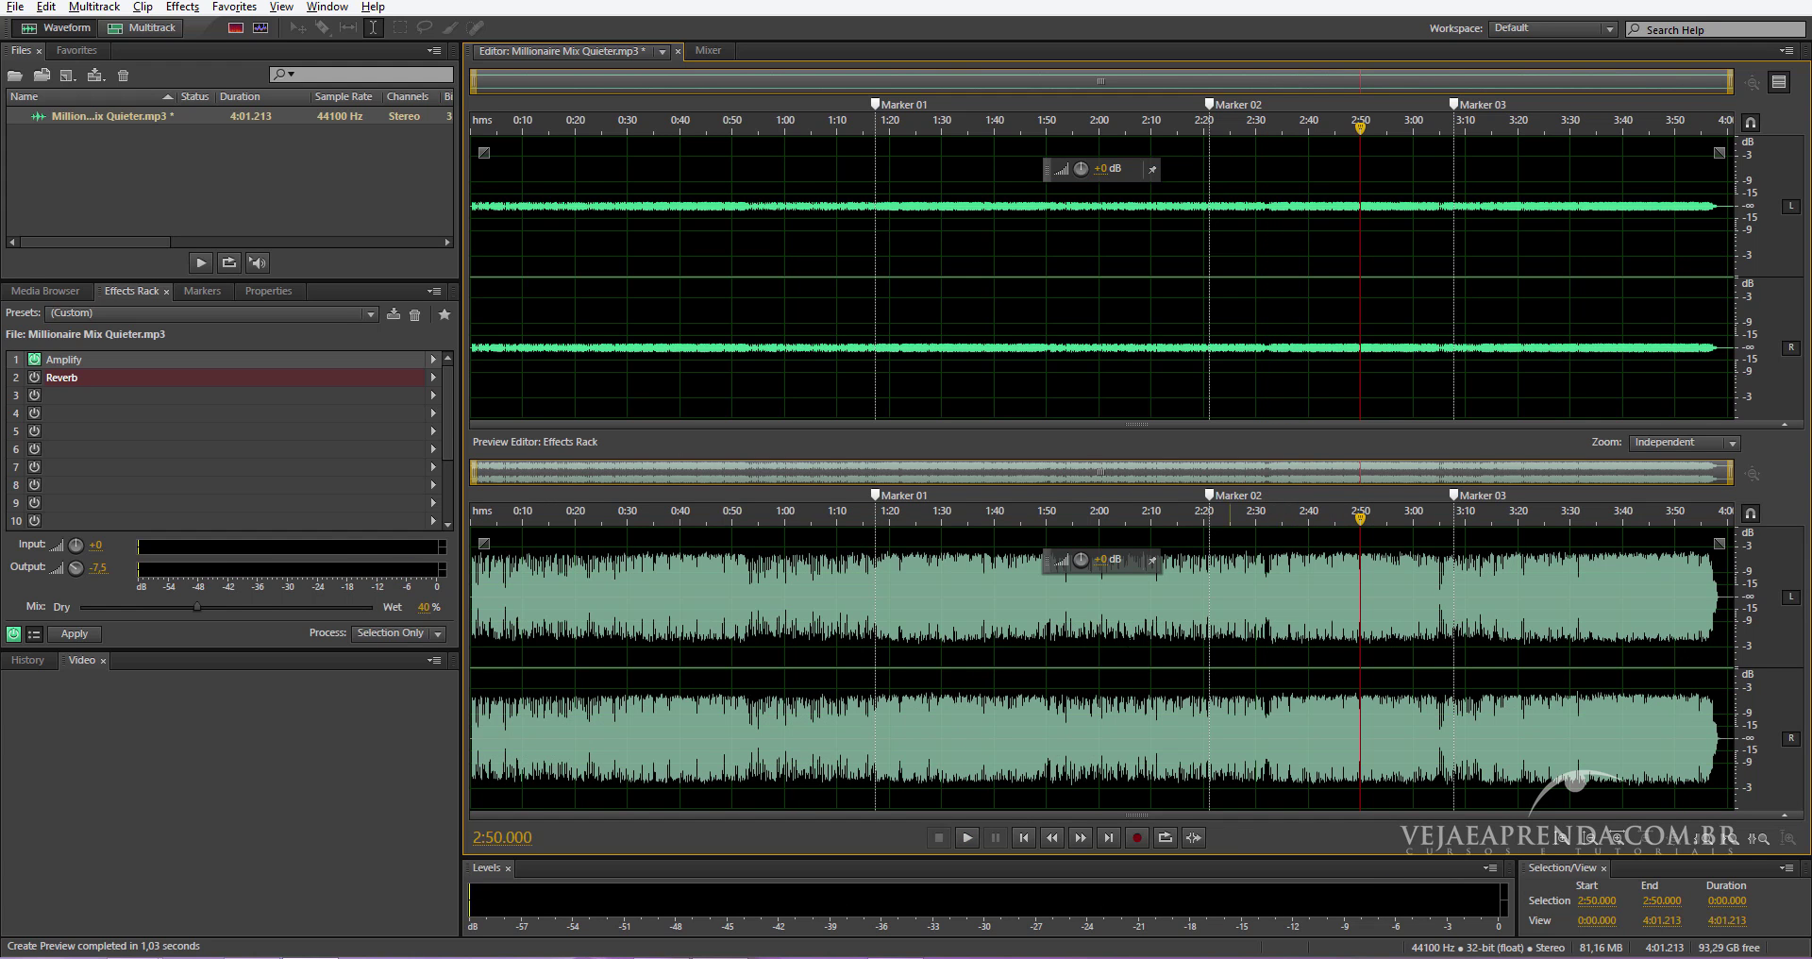
click(1061, 127)
drag(681, 321, 866, 326)
click(952, 283)
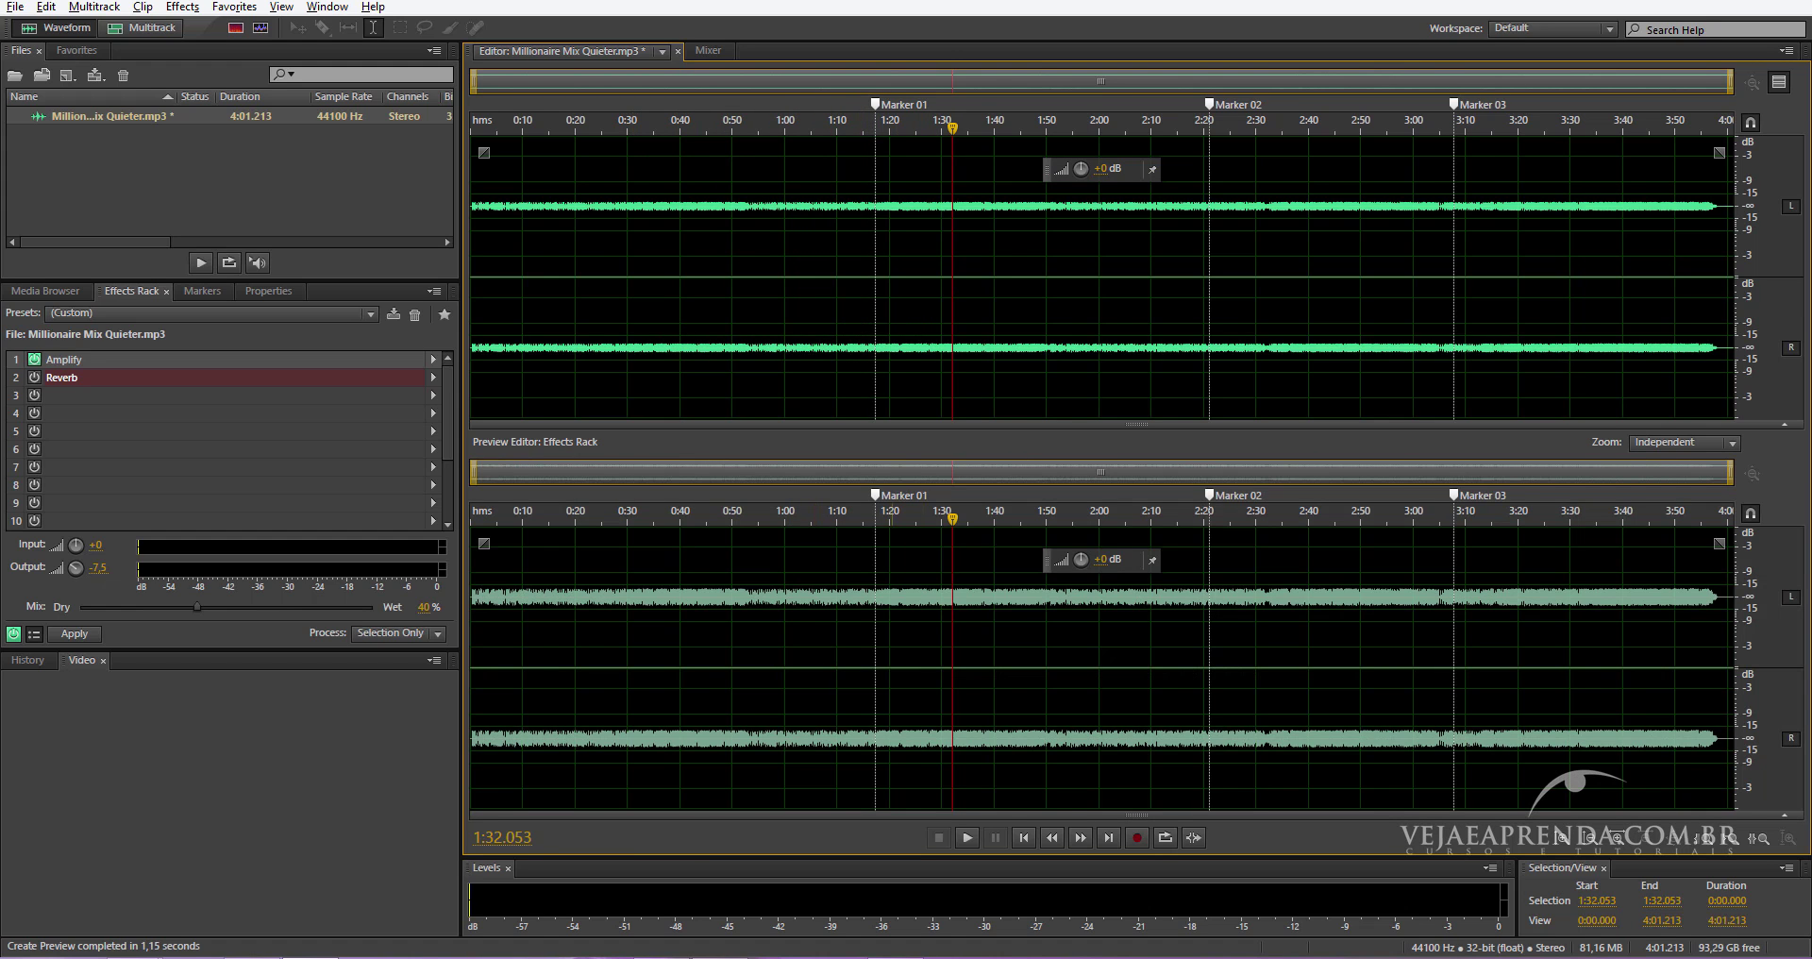
click(910, 283)
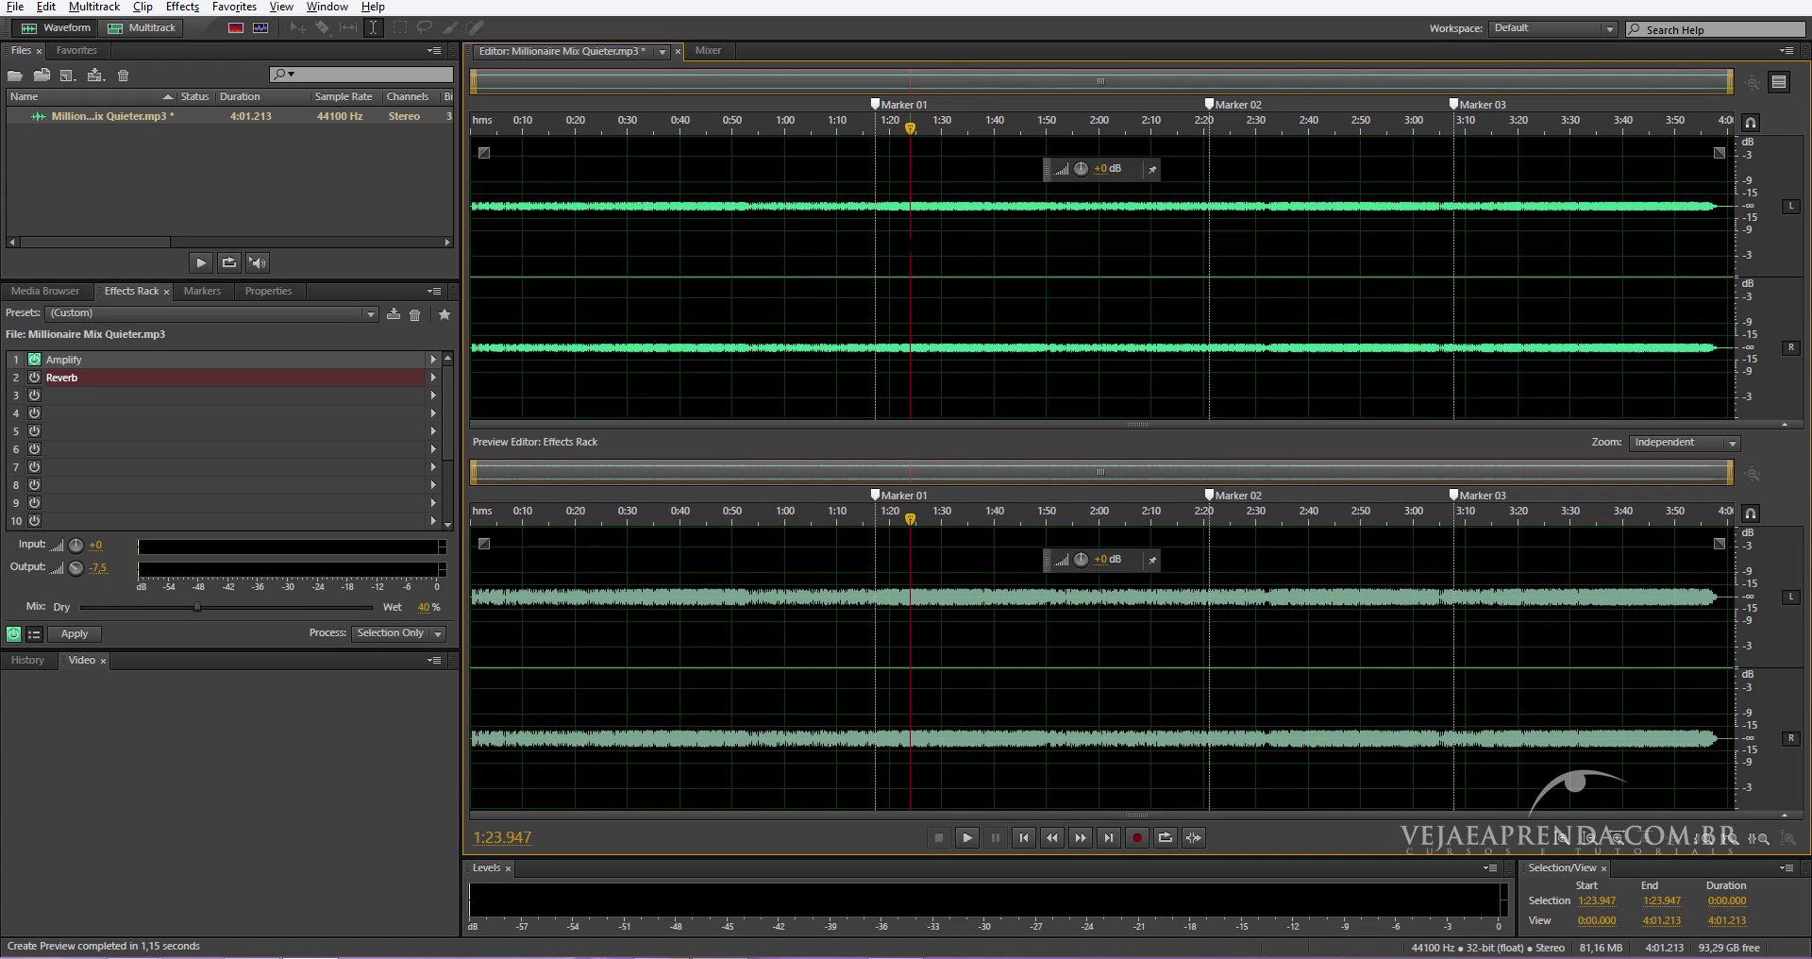